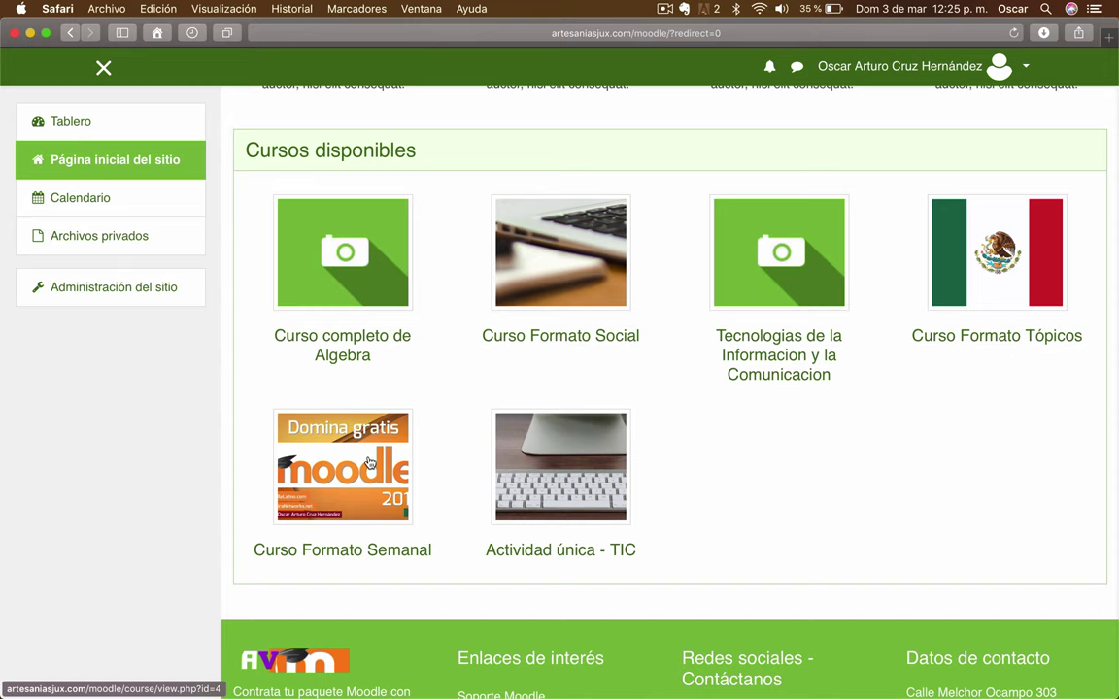
Step: Open the course Curso Formato Semanal, look through its weekly sections, and turn on editing
left_click(369, 464)
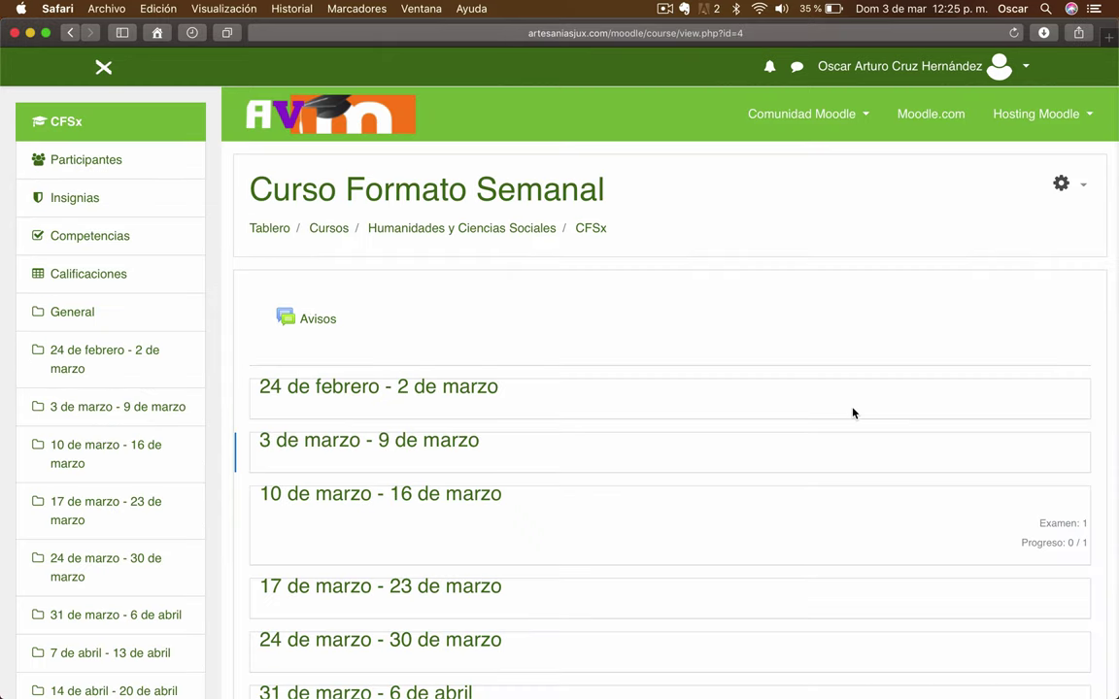
scroll(853, 413, "down", 5)
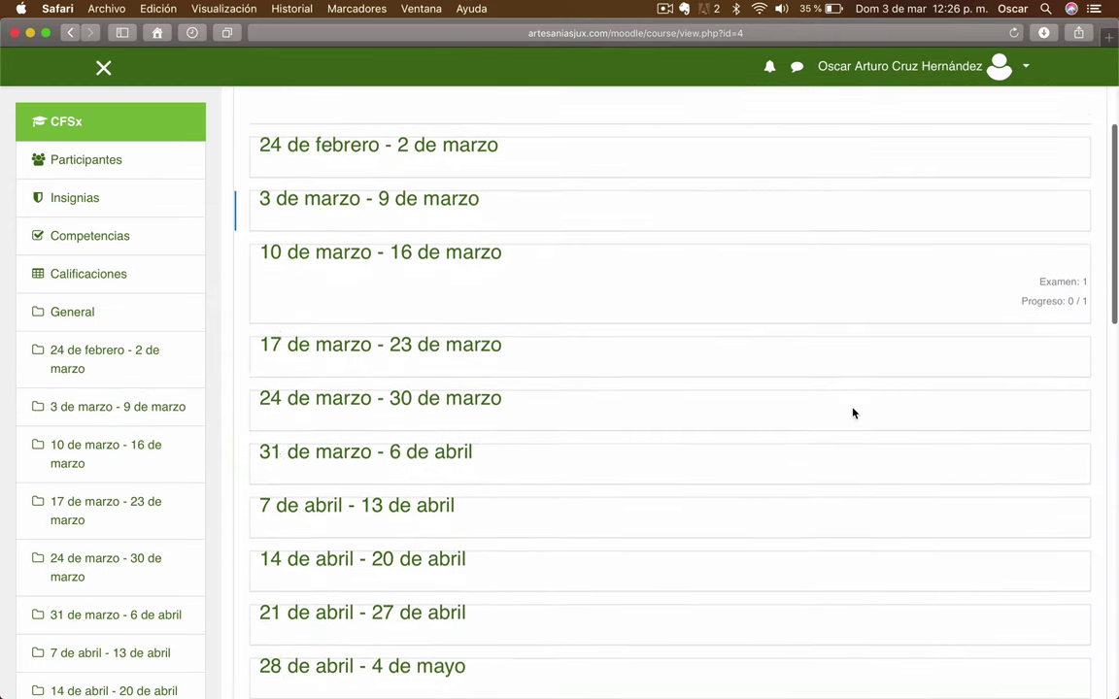
scroll(852, 413, "down", 15)
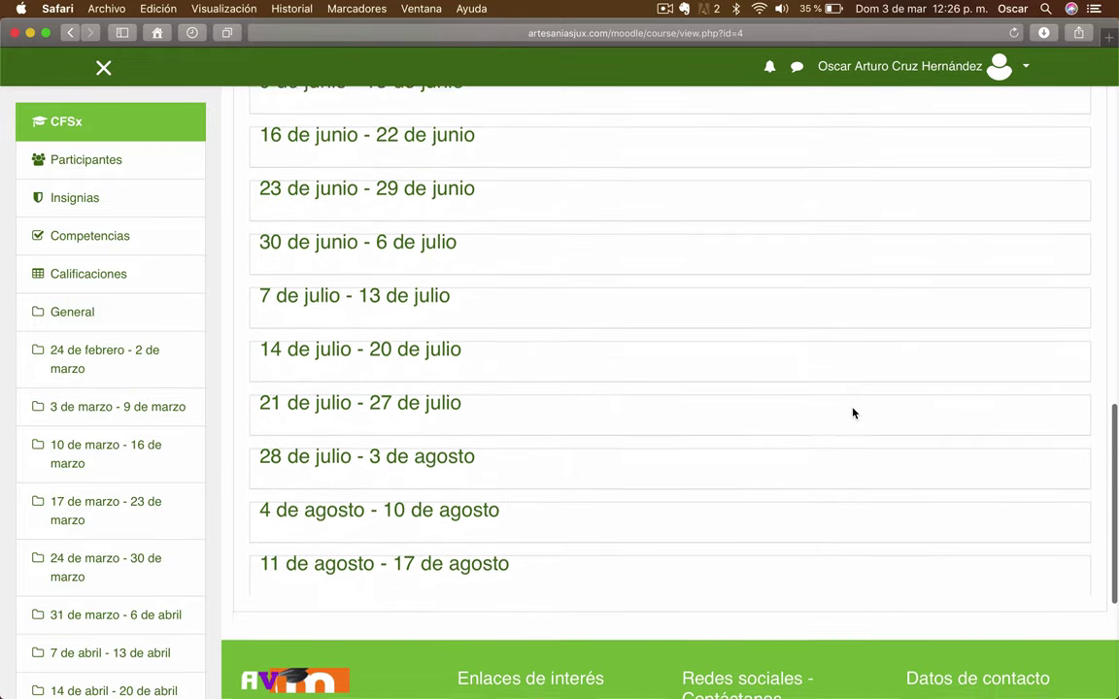
scroll(852, 413, "down", 2)
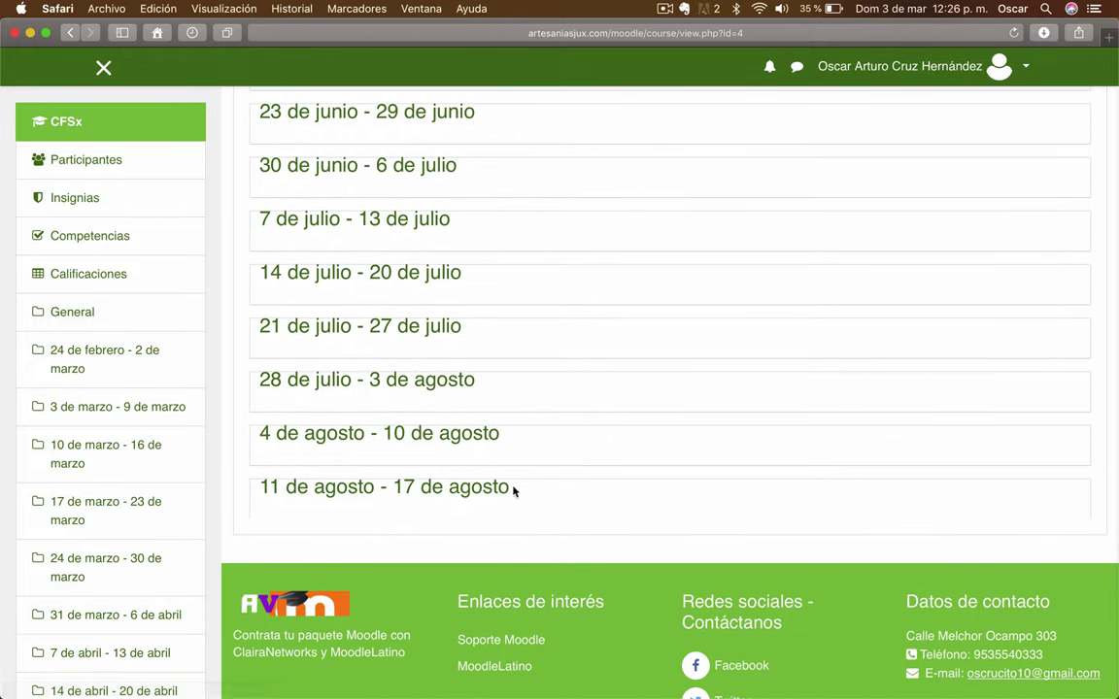
scroll(814, 452, "up", 20)
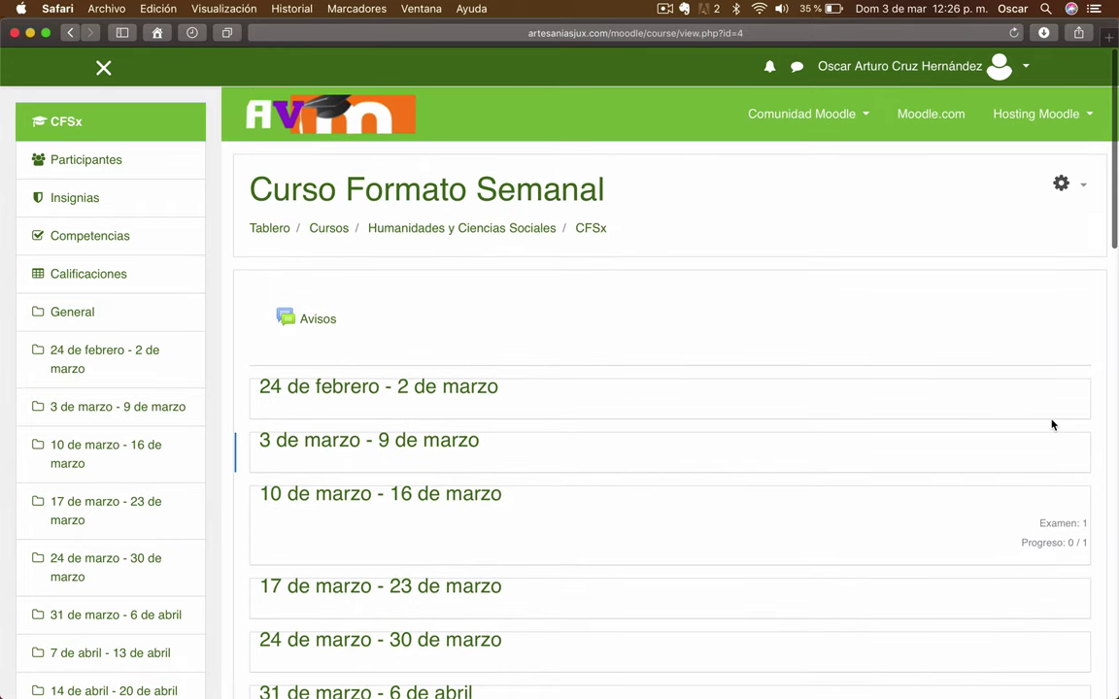
left_click(1061, 184)
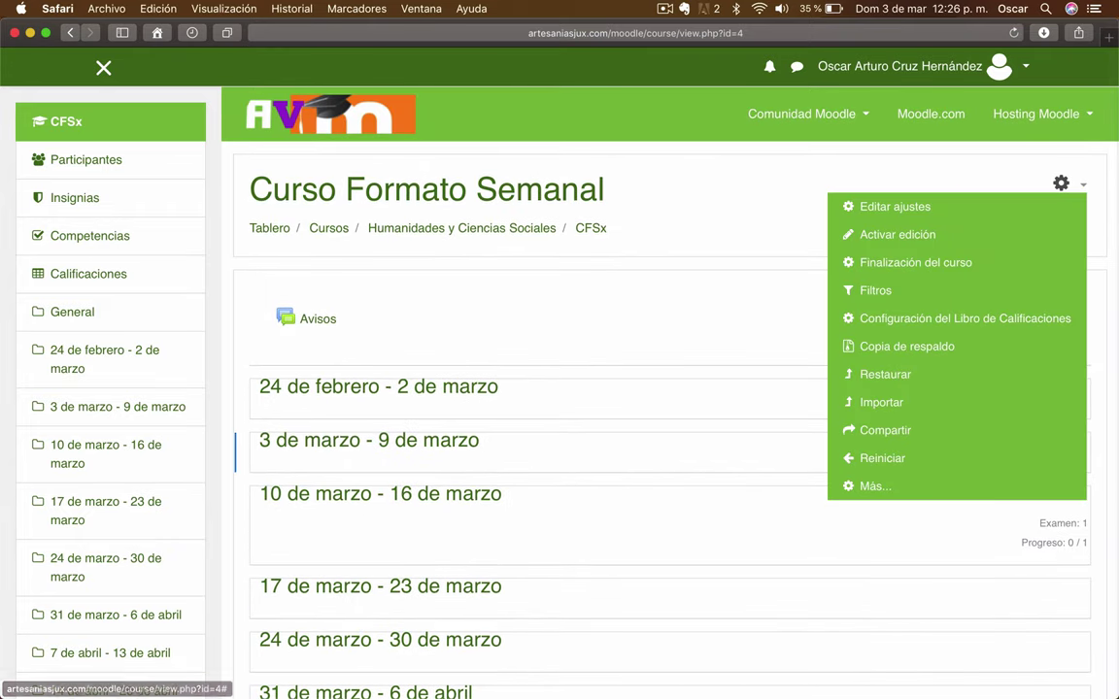
left_click(909, 239)
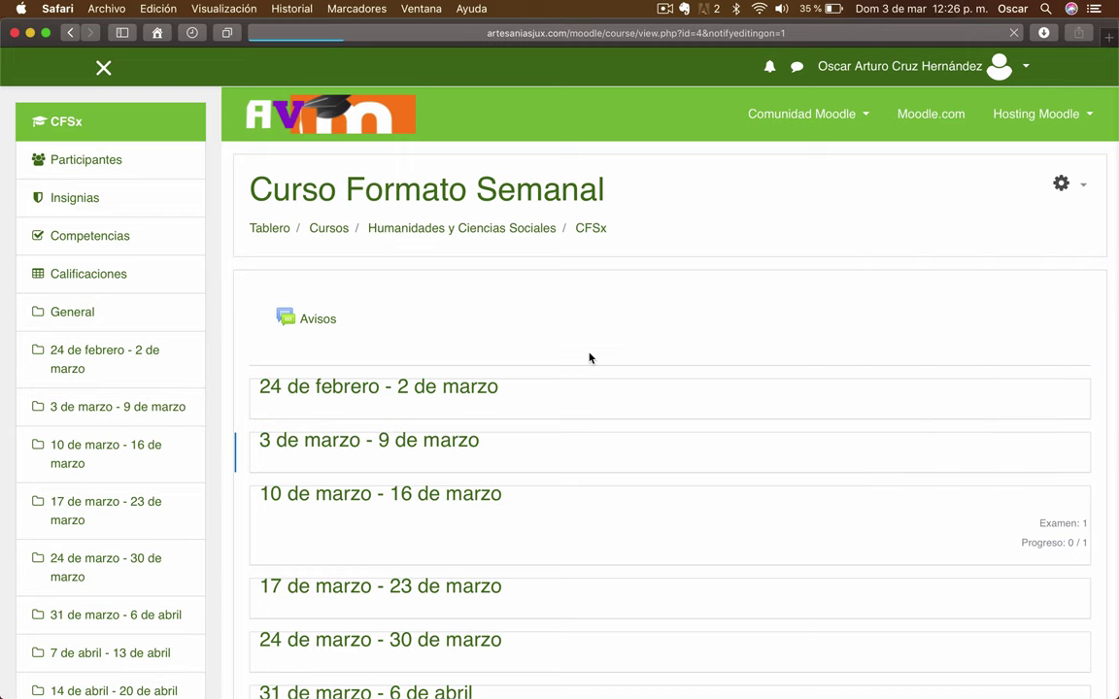
Step: Add a Foro activity to the week 11 de agosto - 17 de agosto
scroll(588, 358, "down", 20)
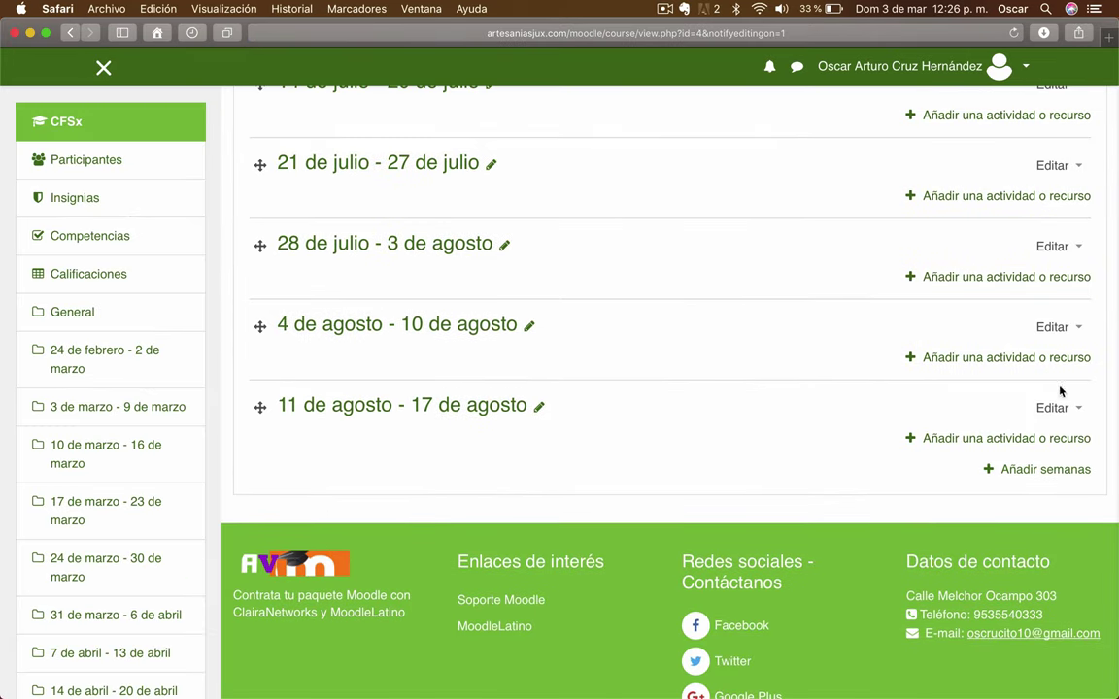
left_click(975, 440)
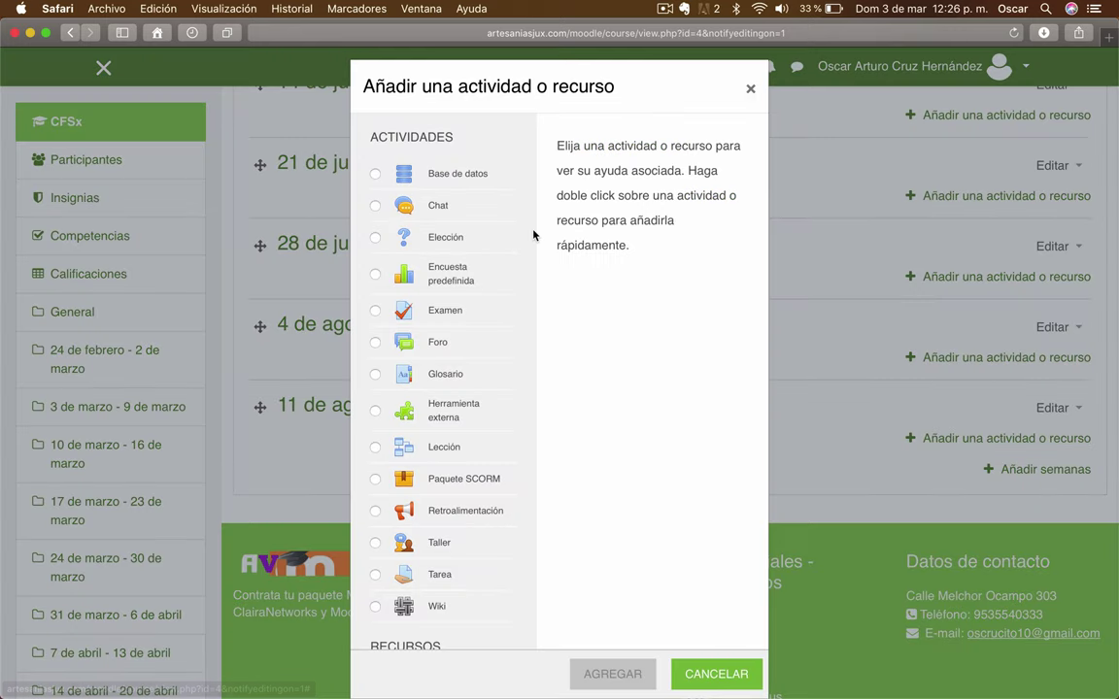
left_click(436, 342)
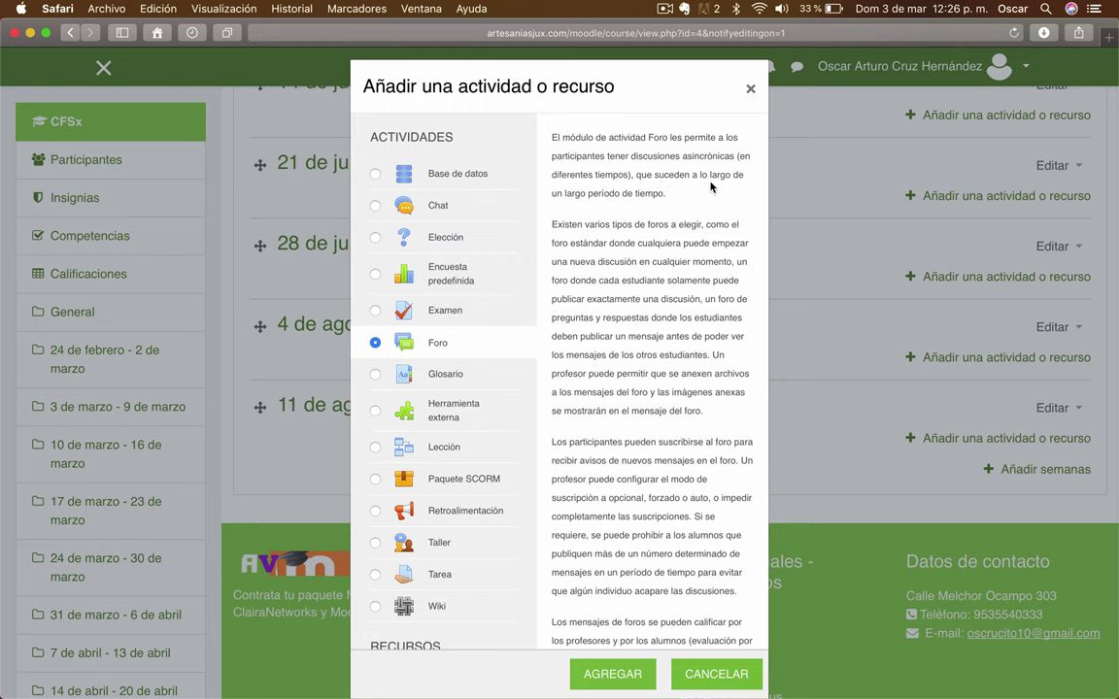
left_click(629, 670)
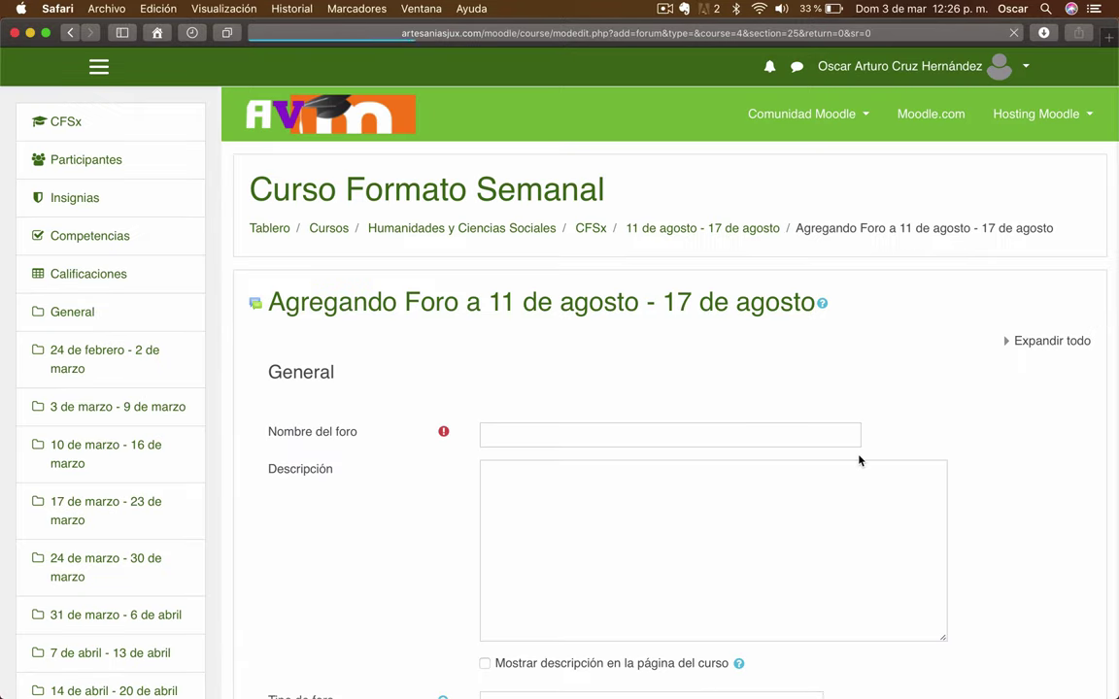
Step: Name the forum "Dudas y comentarios" and paste the same text as its description
scroll(485, 388, "down", 3)
left_click(551, 259)
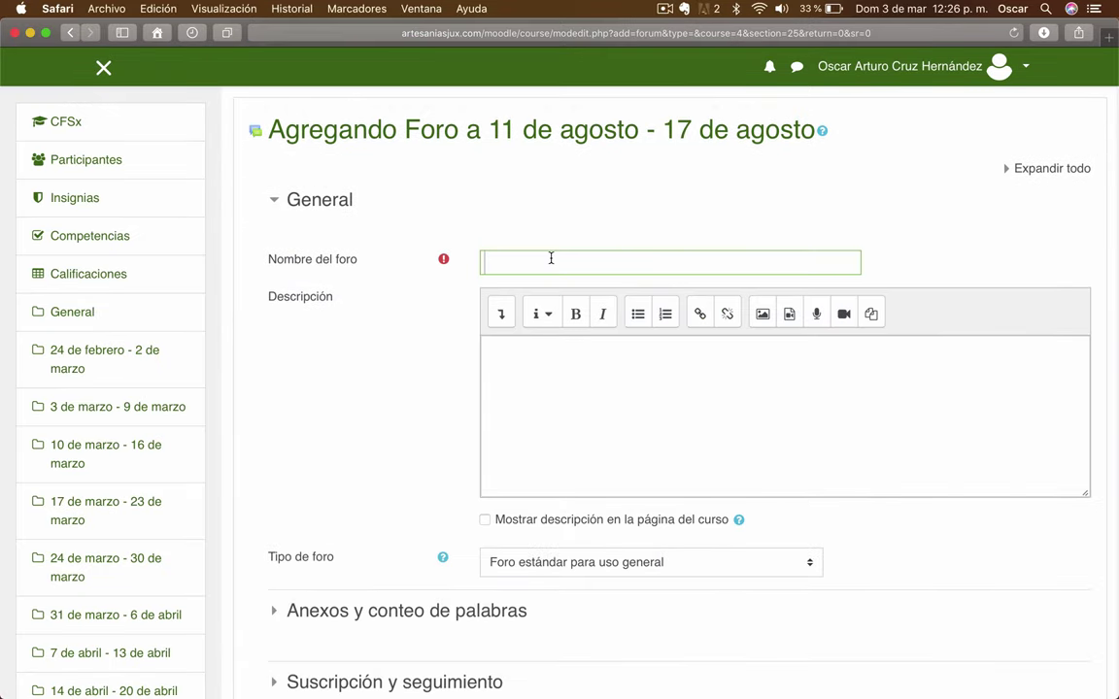
key("super+v")
left_click(550, 386)
key("super+v")
left_click(402, 333)
Step: Review the forum type options and keep "Foro estándar para uso general"
scroll(450, 375, "down", 1)
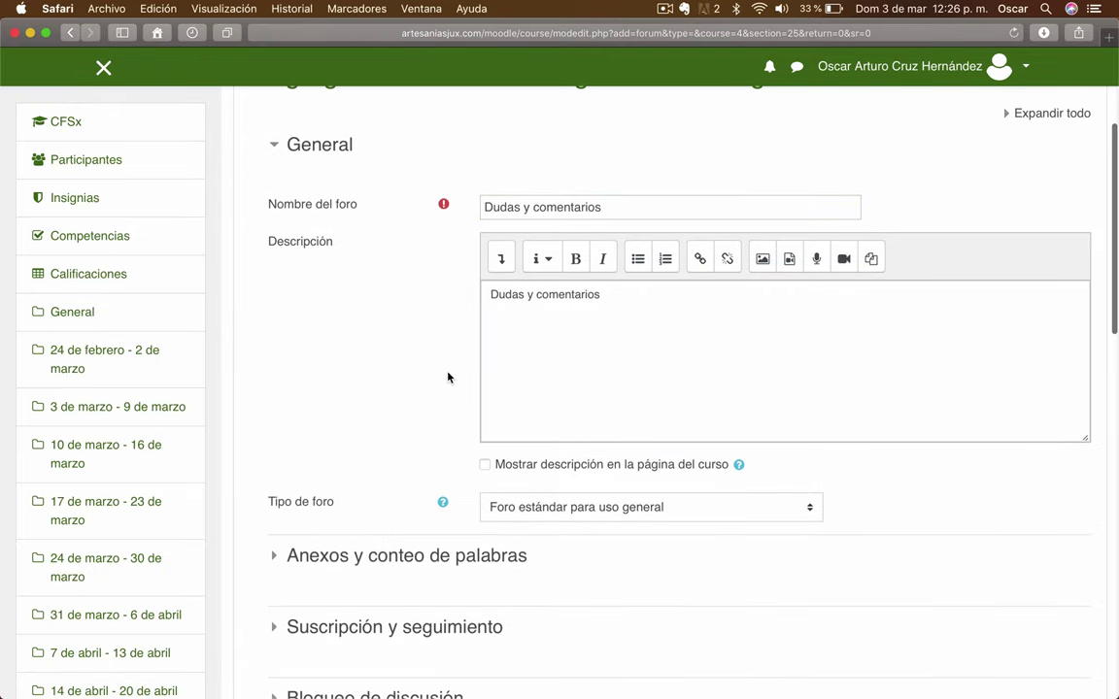
scroll(449, 376, "down", 3)
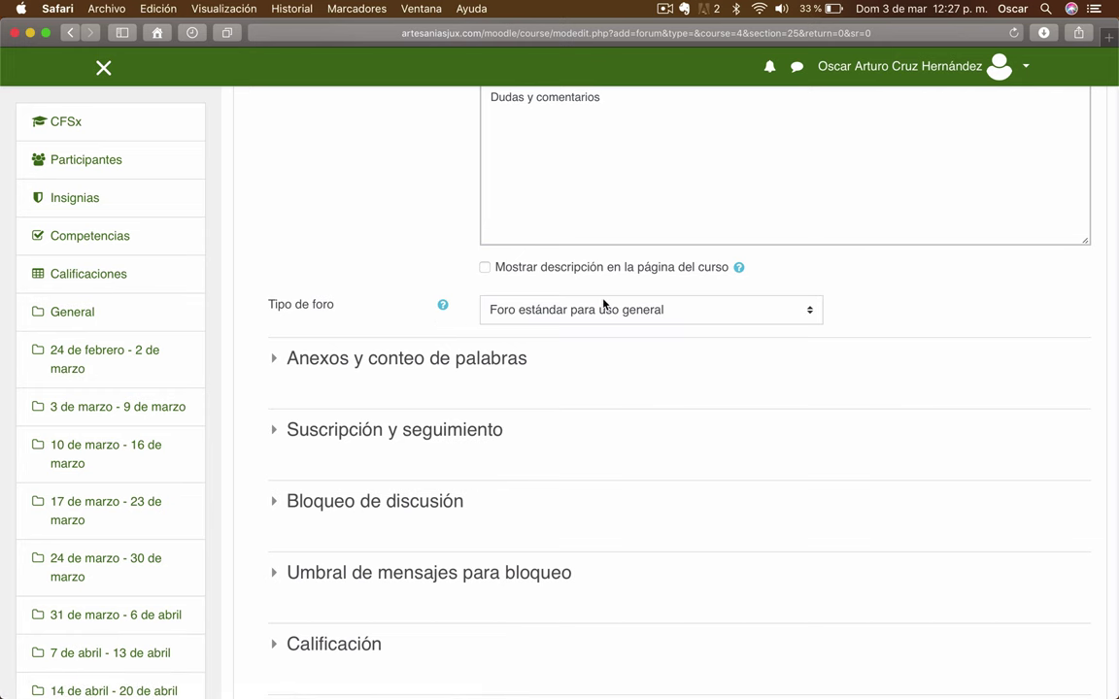
left_click(816, 320)
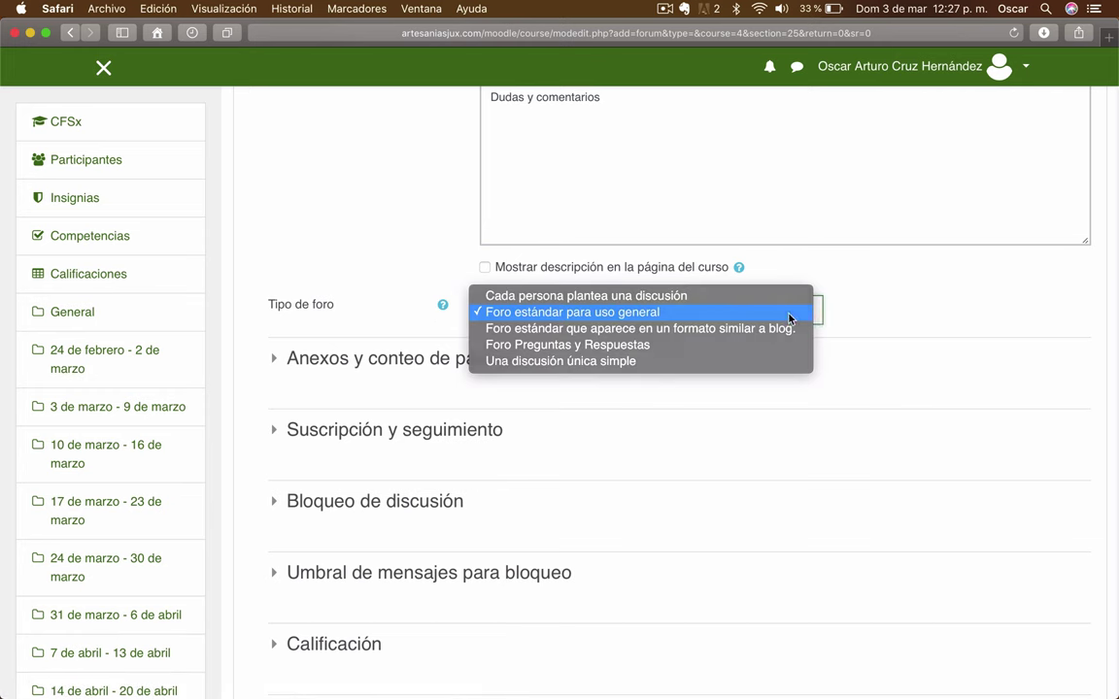
left_click(789, 317)
Step: In Anexos y conteo de palabras, set the maximum attachment size to 5MB, maximum attachments to 2, and word count display to Sí
scroll(915, 306, "down", 3)
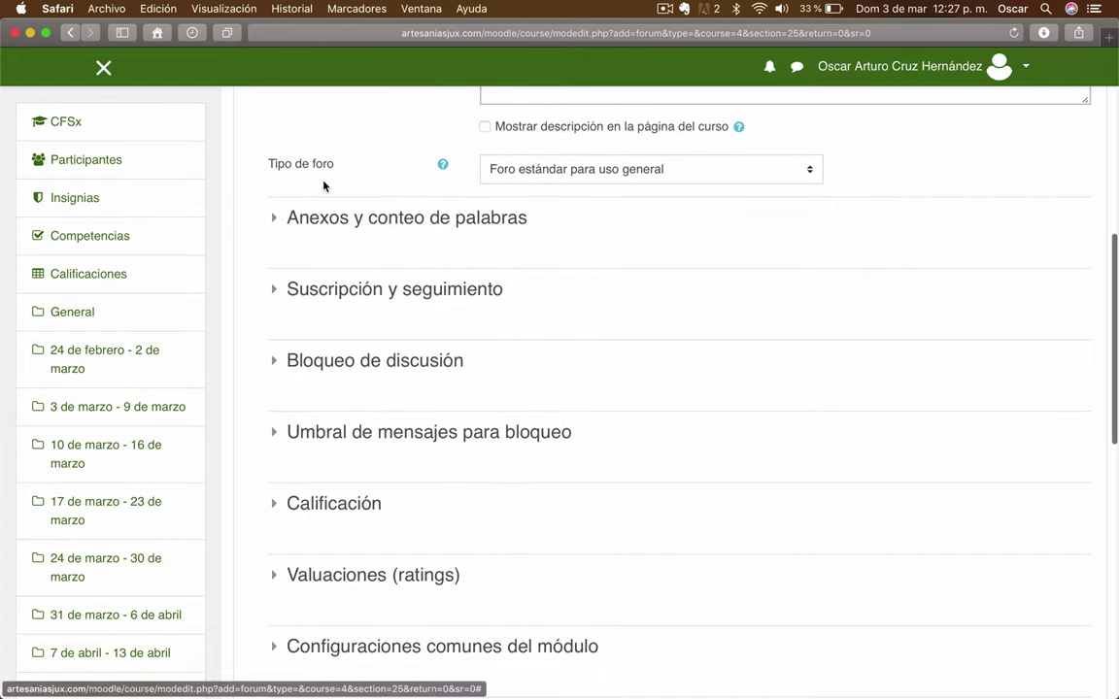
left_click(276, 218)
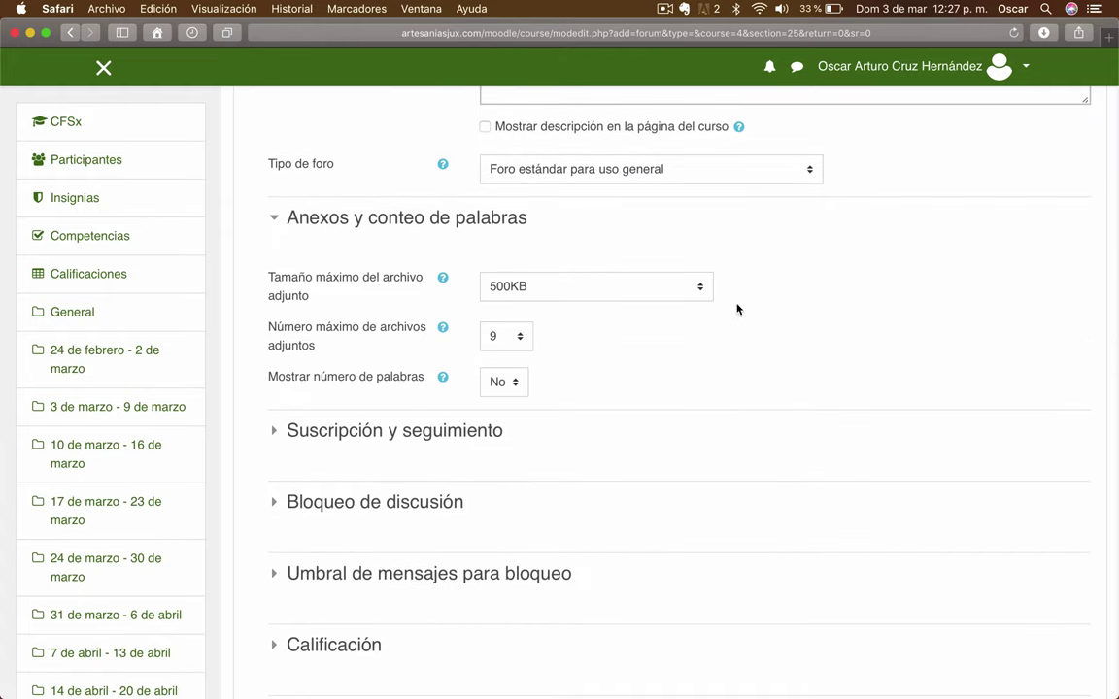
left_click(702, 291)
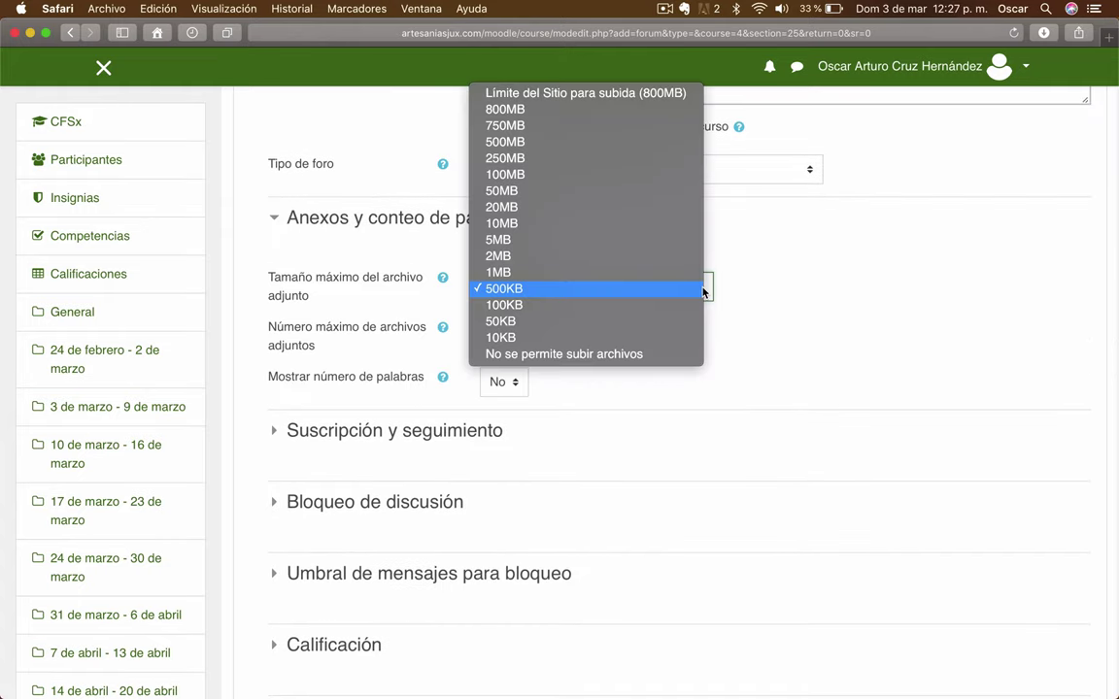
left_click(534, 239)
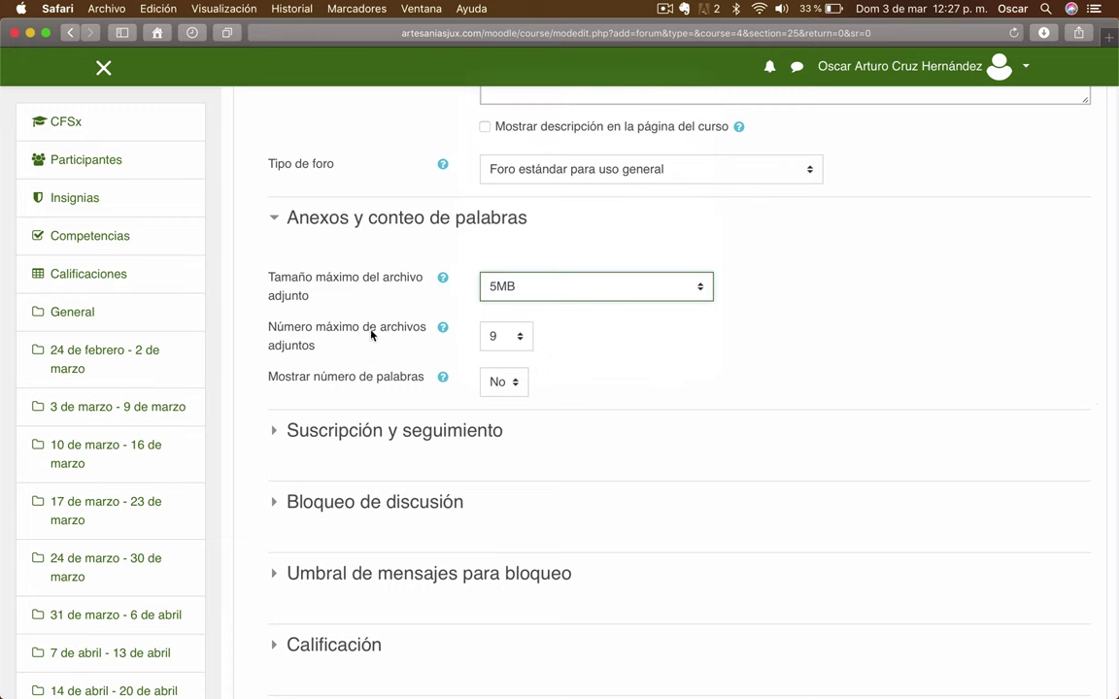
left_click(523, 350)
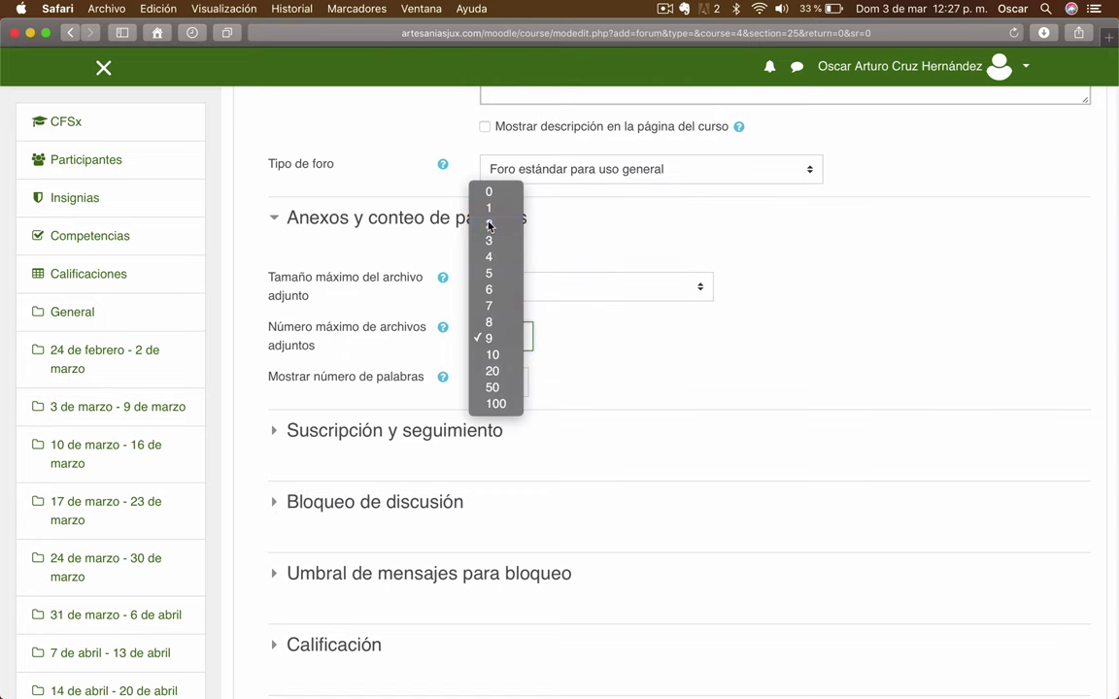
left_click(490, 225)
scroll(719, 380, "down", 1)
left_click(517, 363)
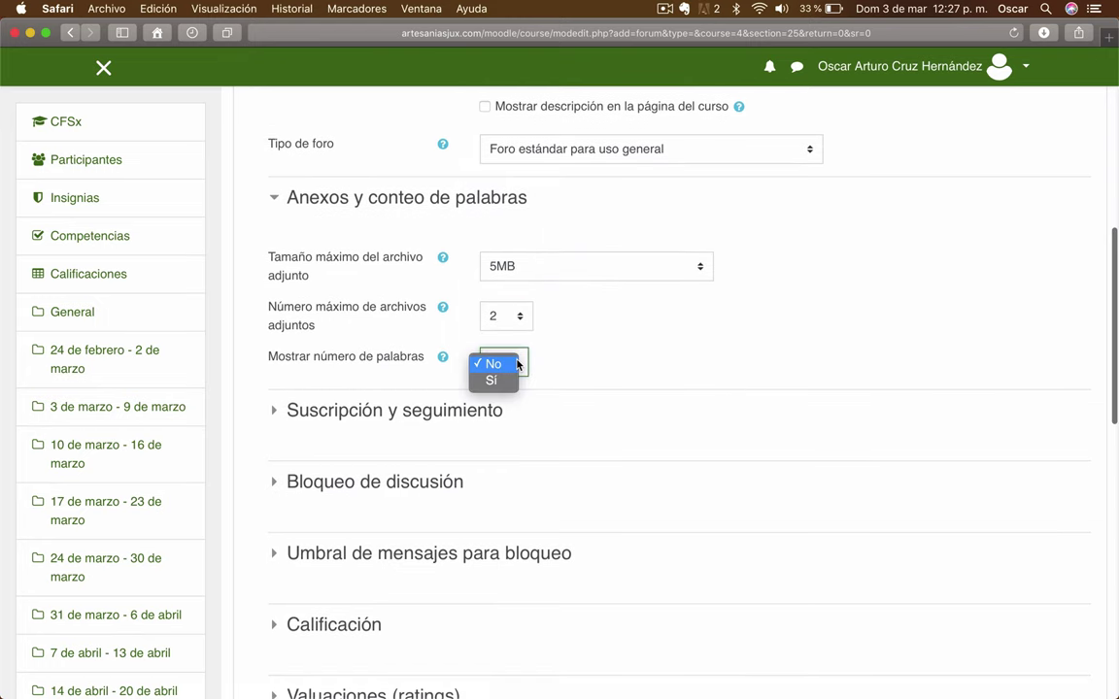
left_click(495, 380)
Step: In Suscripción y seguimiento, set the subscription mode to Suscripción forzosa and keep read tracking as Opcional
scroll(929, 369, "down", 1)
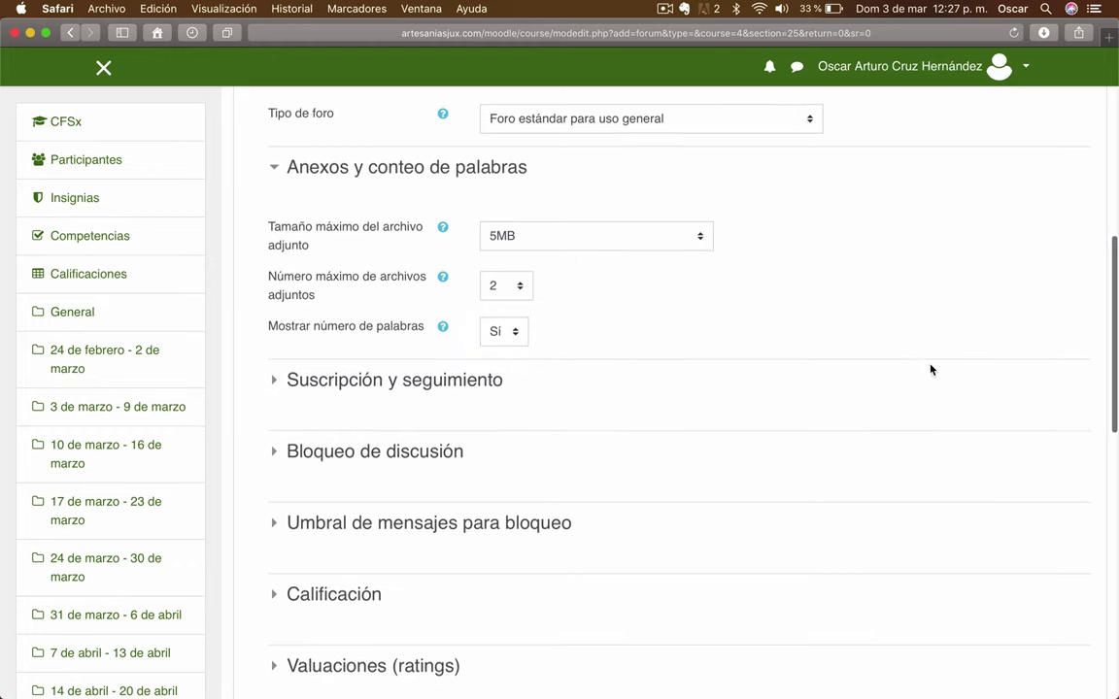
scroll(930, 369, "down", 4)
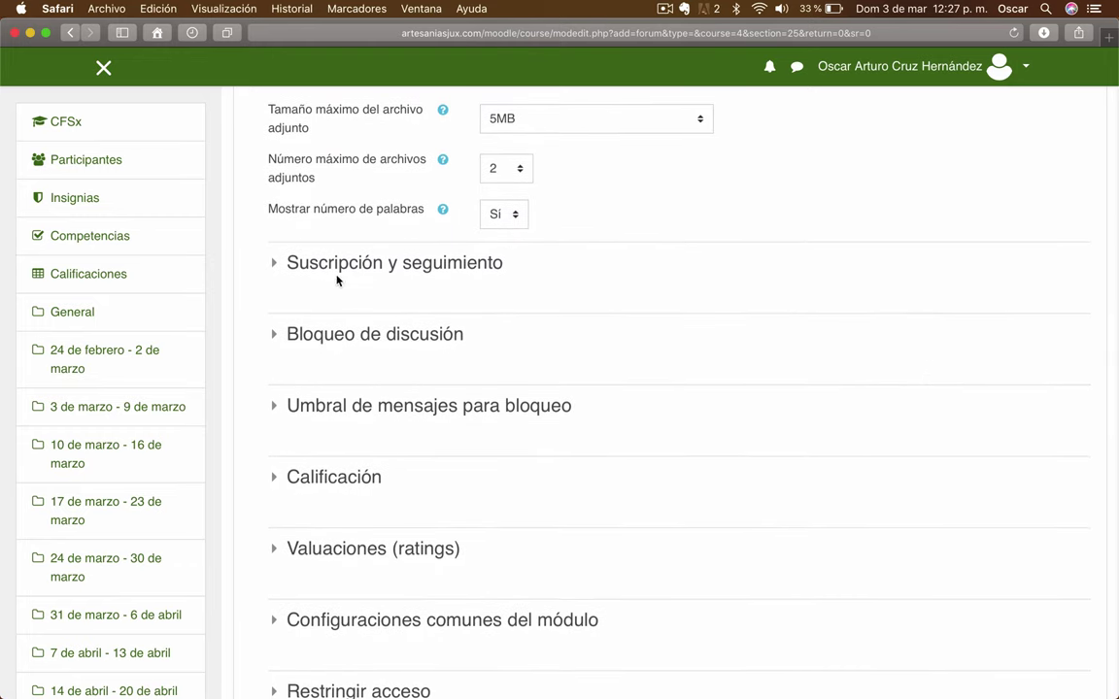
left_click(369, 263)
scroll(375, 249, "down", 2)
scroll(913, 276, "up", 1)
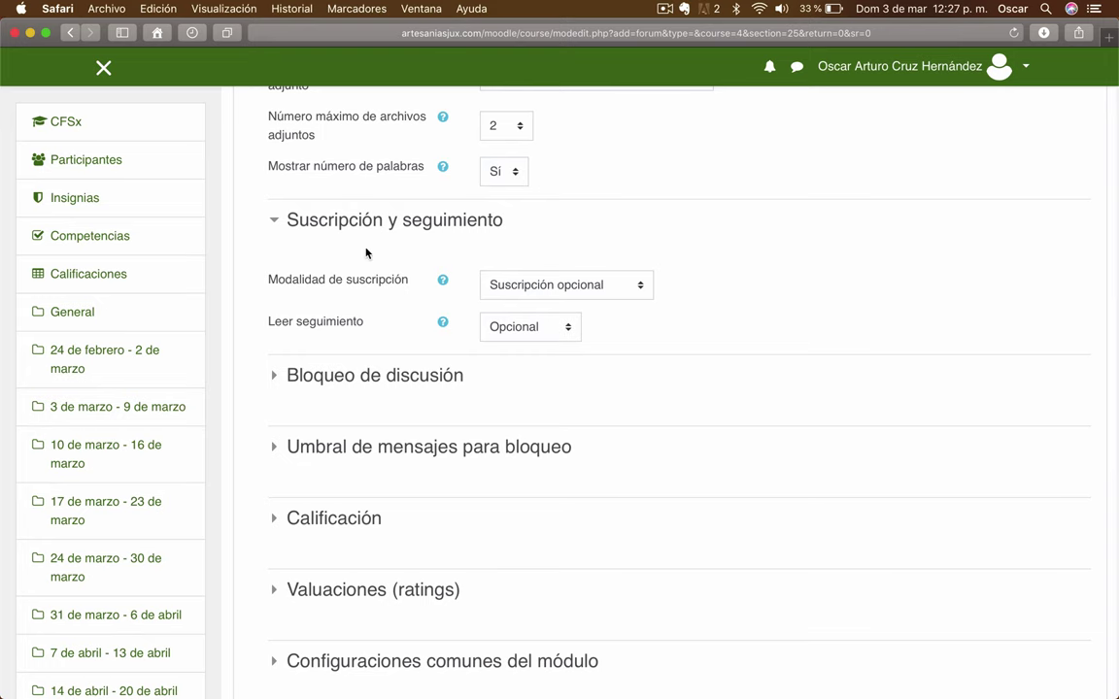
left_click(641, 285)
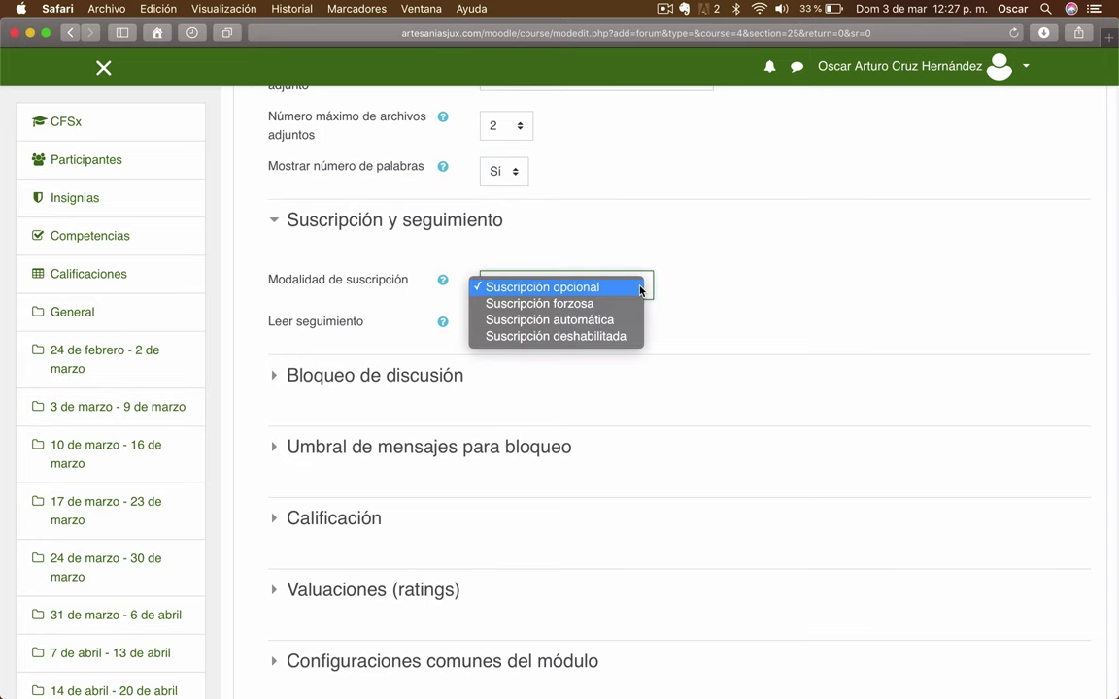
left_click(583, 302)
scroll(588, 219, "down", 2)
scroll(889, 219, "down", 1)
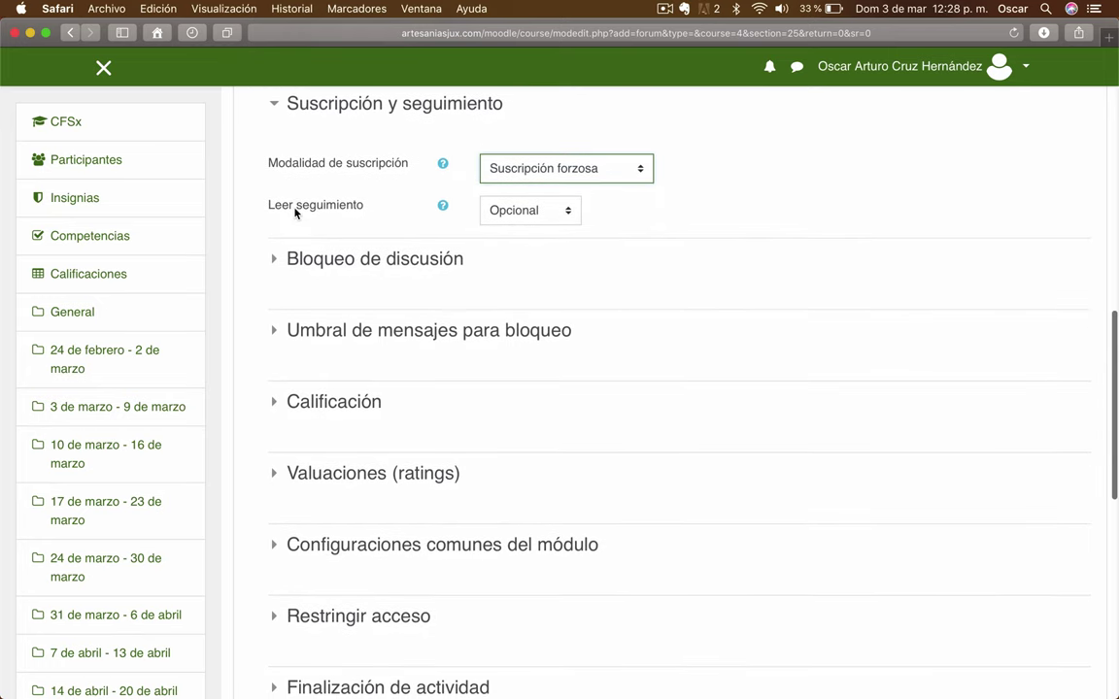
left_click(631, 224)
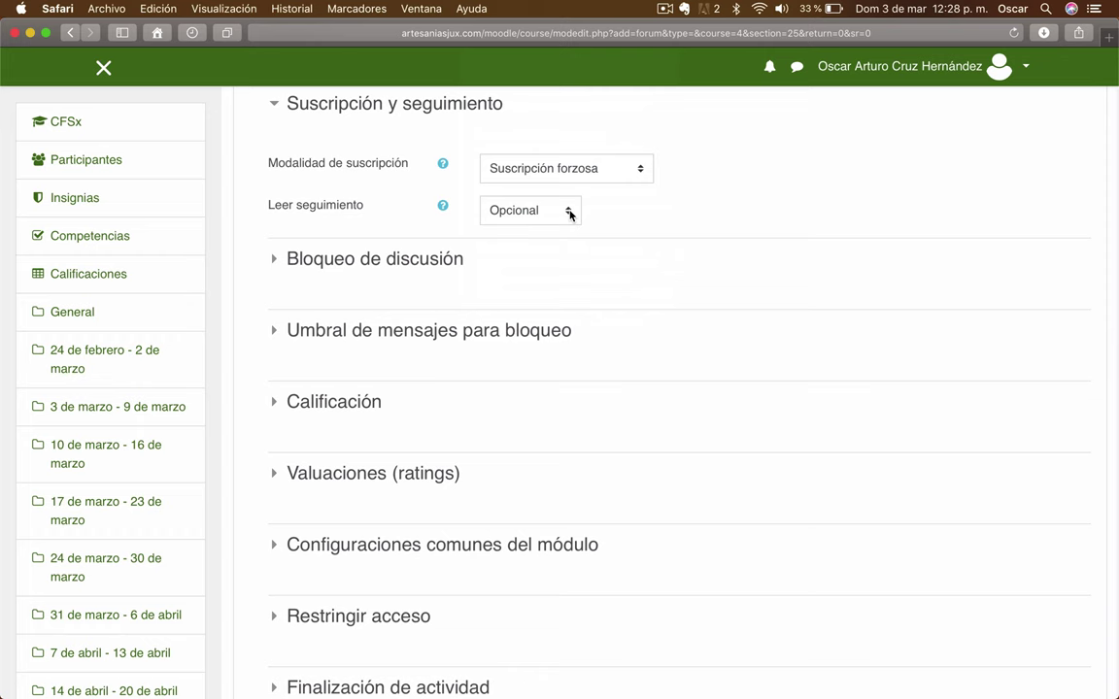
left_click(570, 214)
left_click(642, 224)
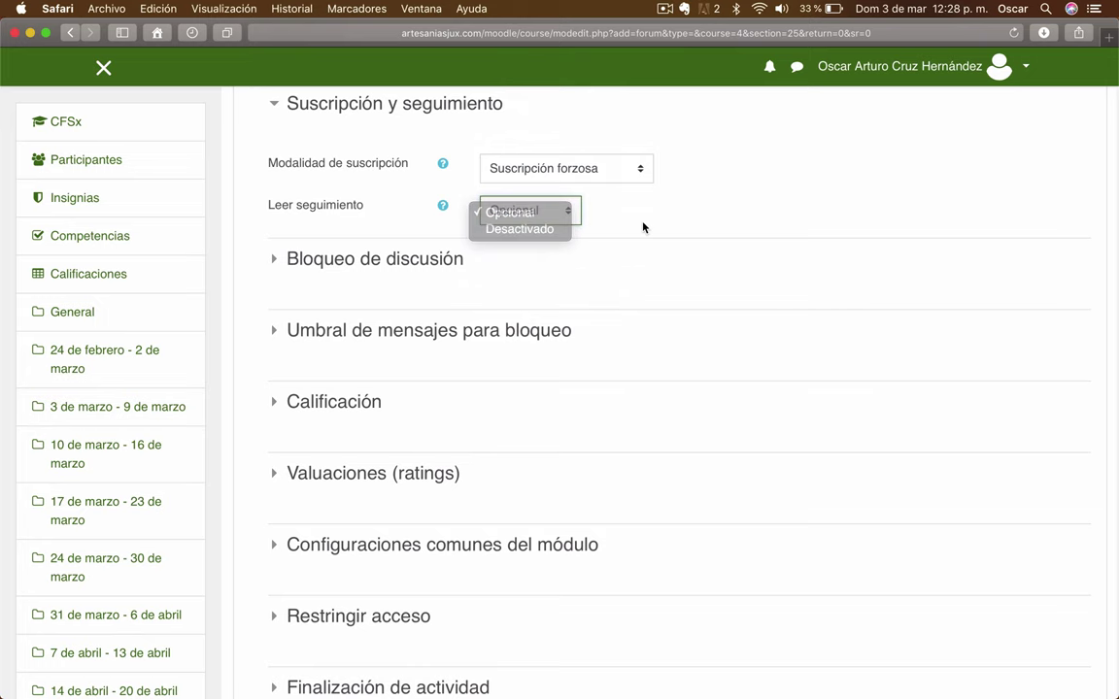
Step: In Bloqueo de discusión, set discussions to lock after an inactivity period of "mes 1"
scroll(685, 205, "down", 3)
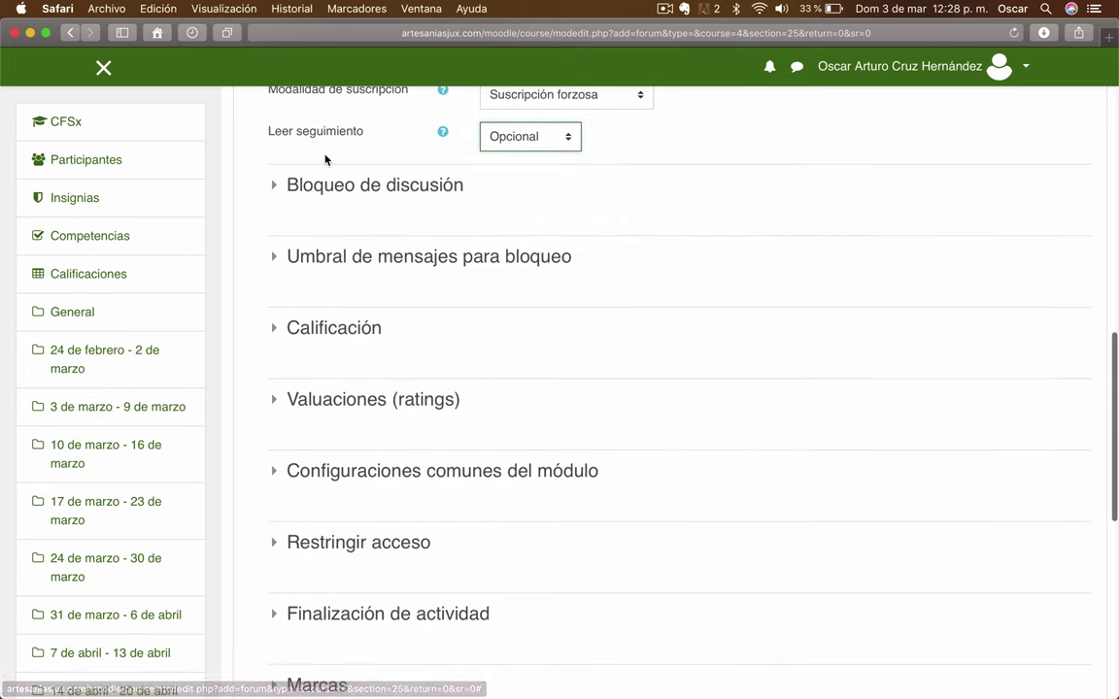
left_click(275, 187)
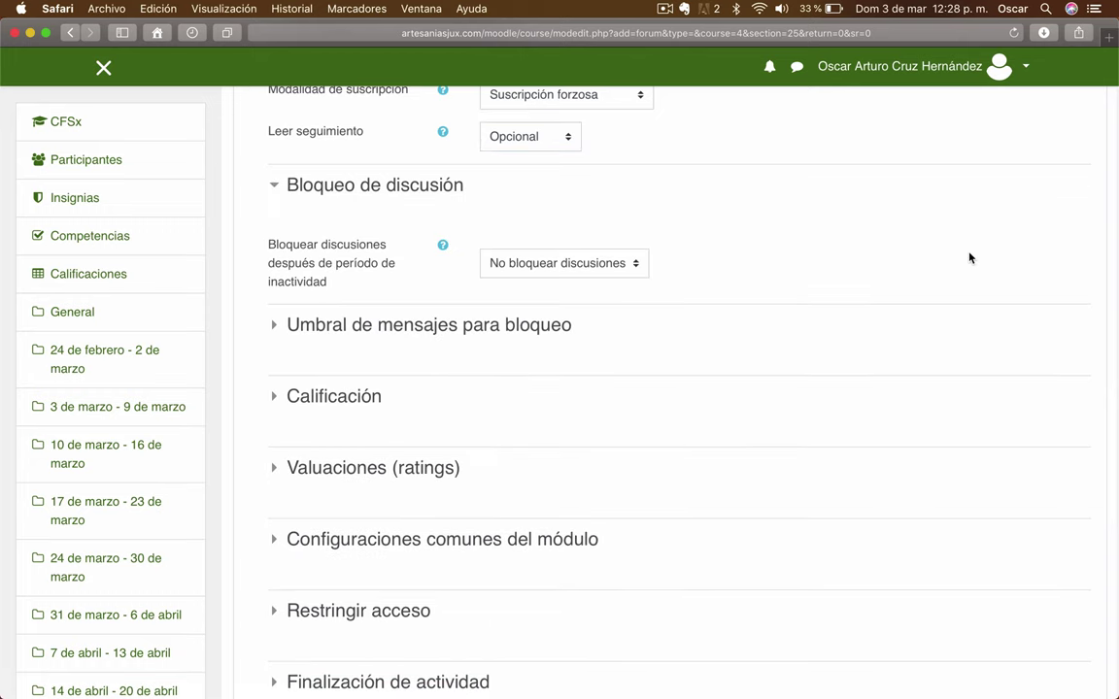
left_click(378, 253)
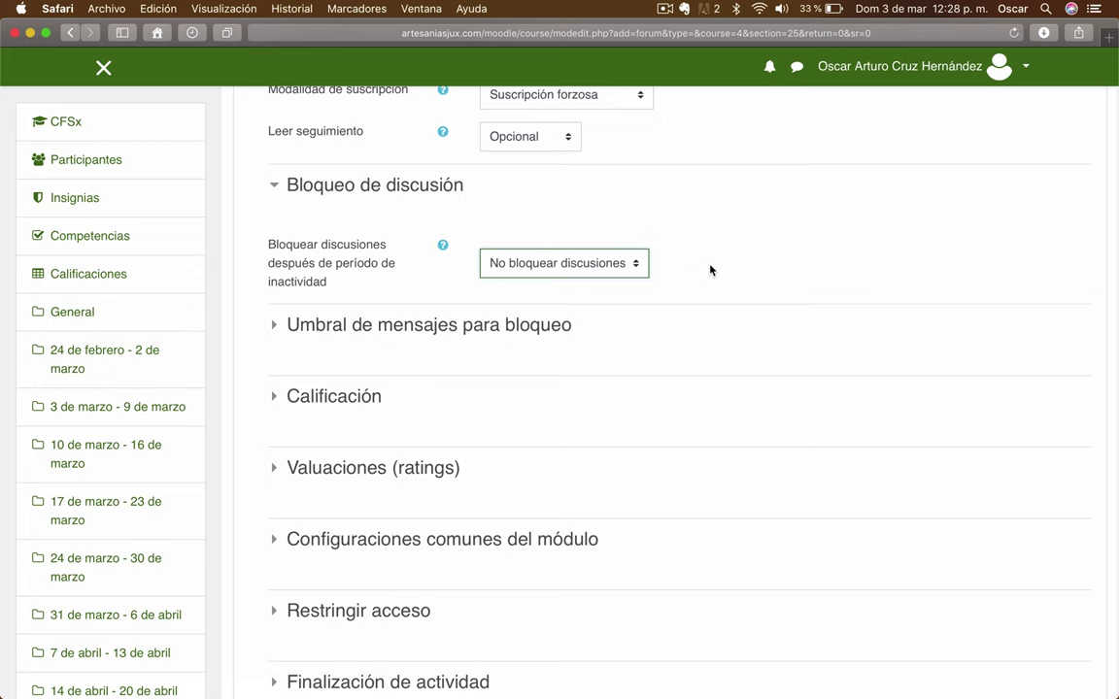
left_click(638, 264)
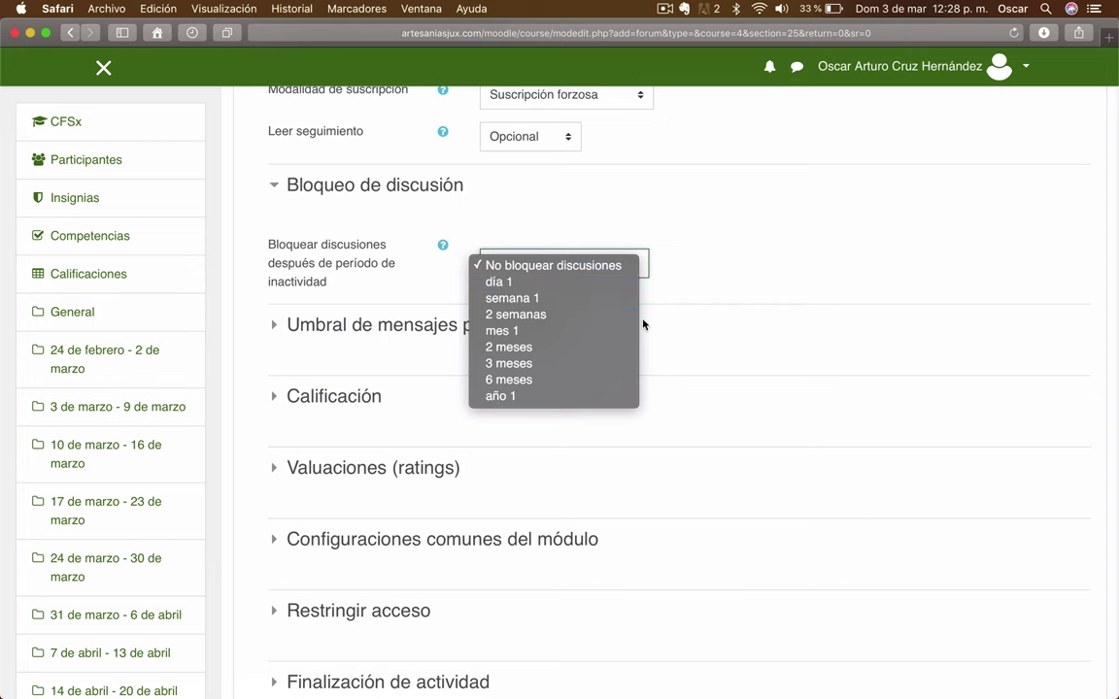
left_click(674, 213)
left_click(644, 263)
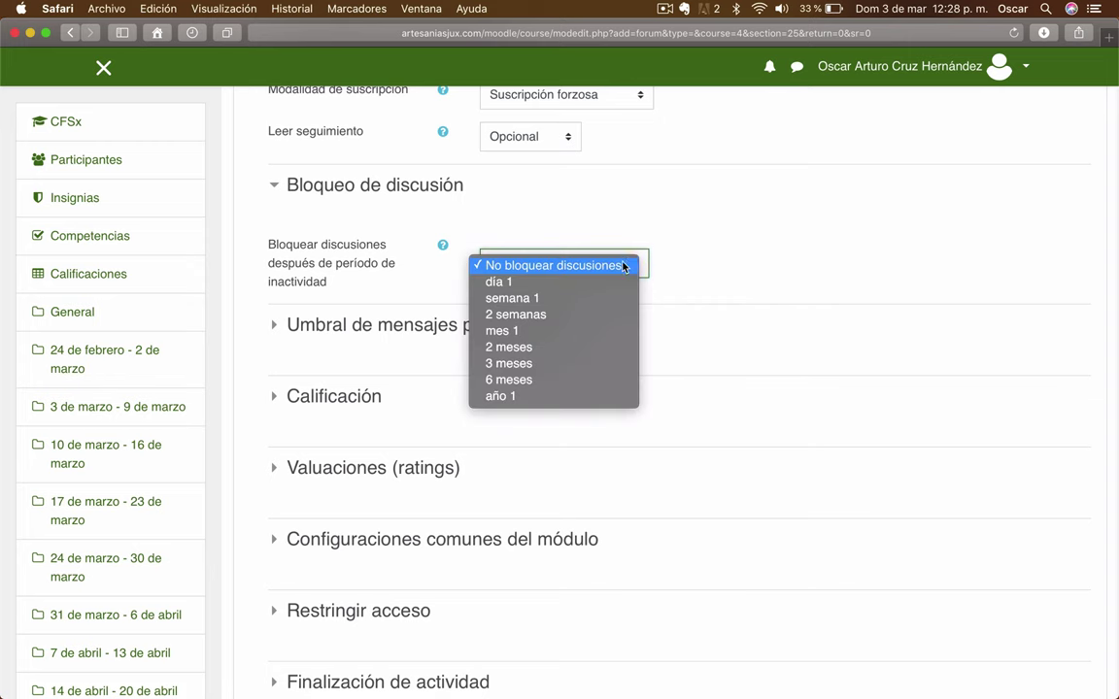
left_click(505, 330)
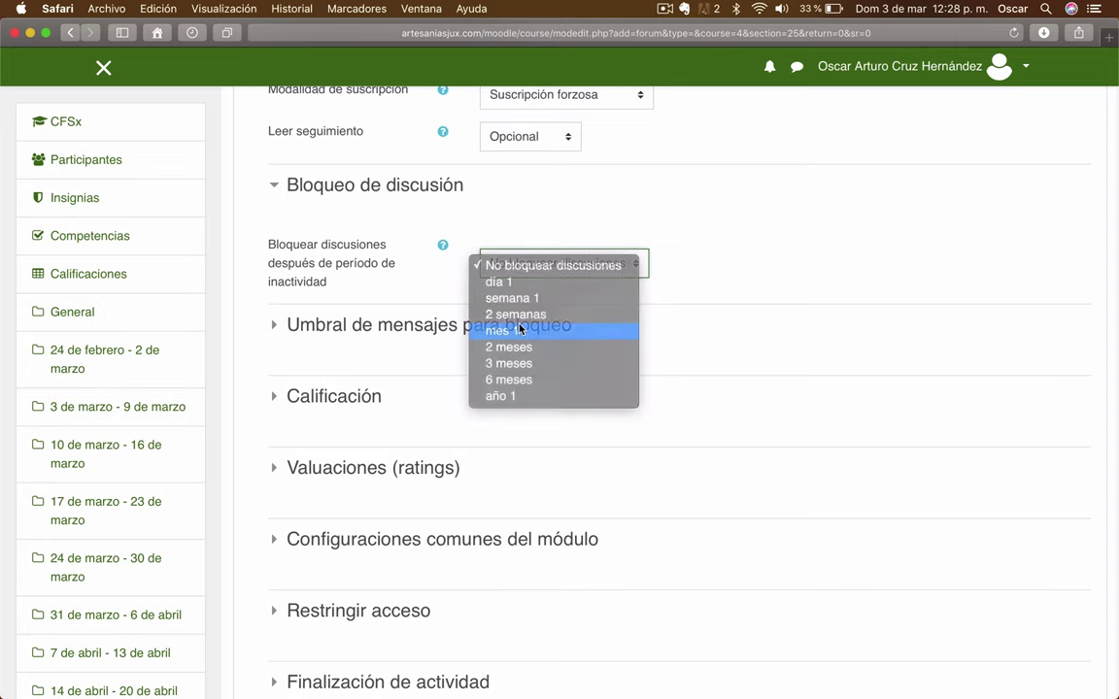
scroll(816, 228, "down", 2)
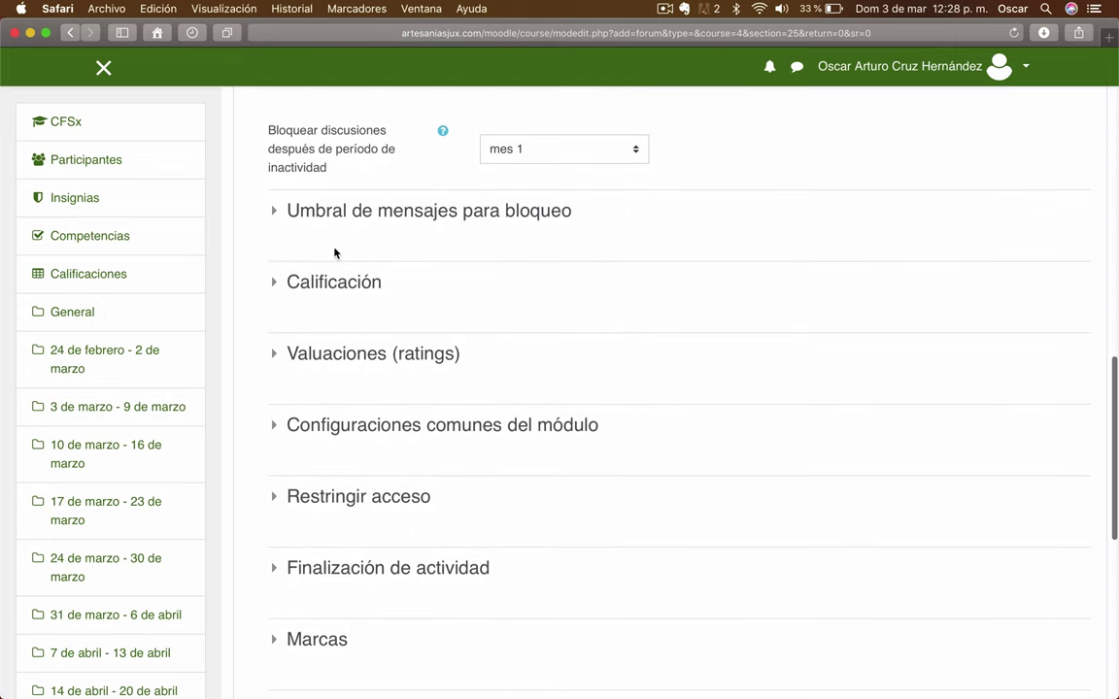
Step: In Umbral de mensajes para bloqueo, set the time period for blocking to "1 día"
left_click(275, 214)
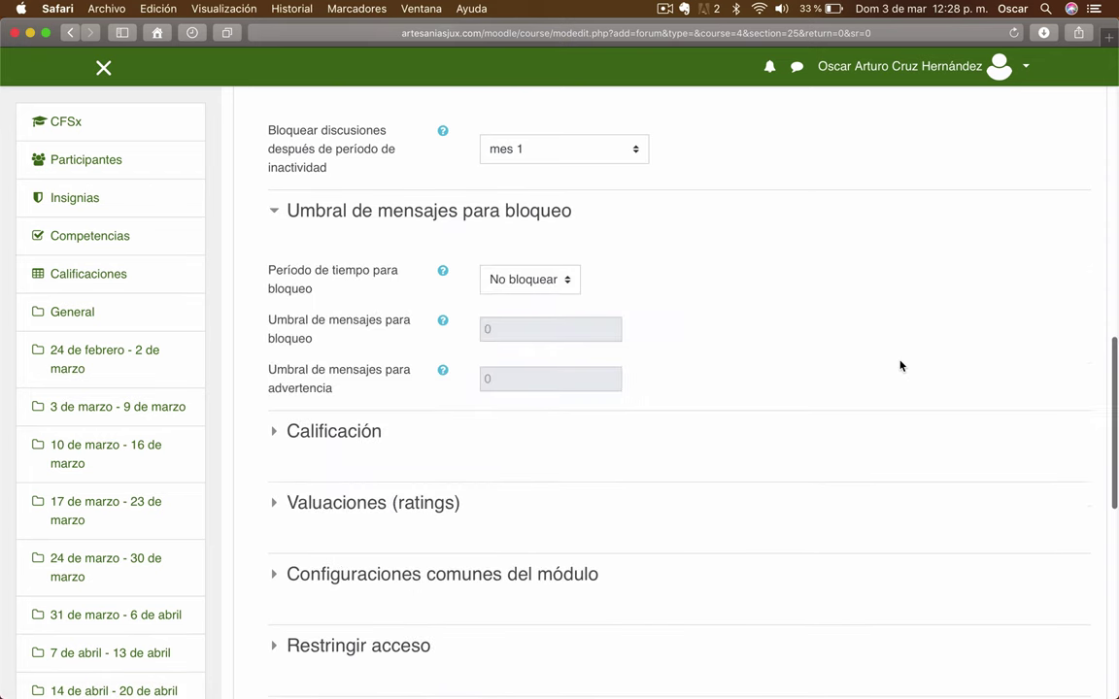
scroll(899, 366, "down", 1)
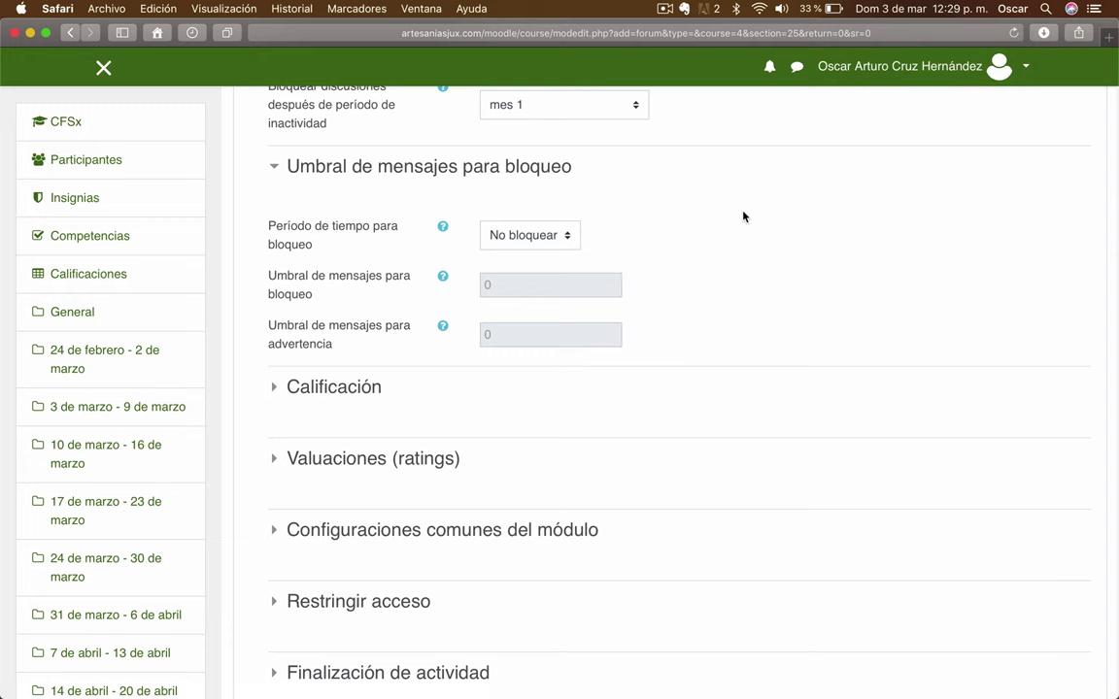
left_click(565, 237)
left_click(565, 237)
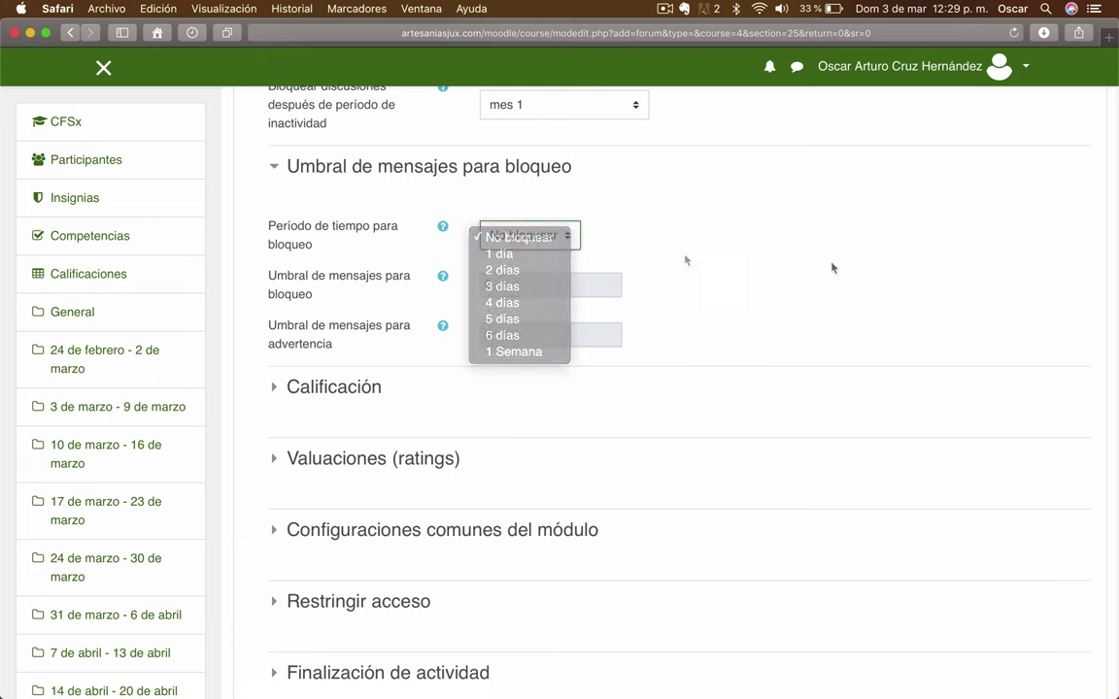
left_click(572, 239)
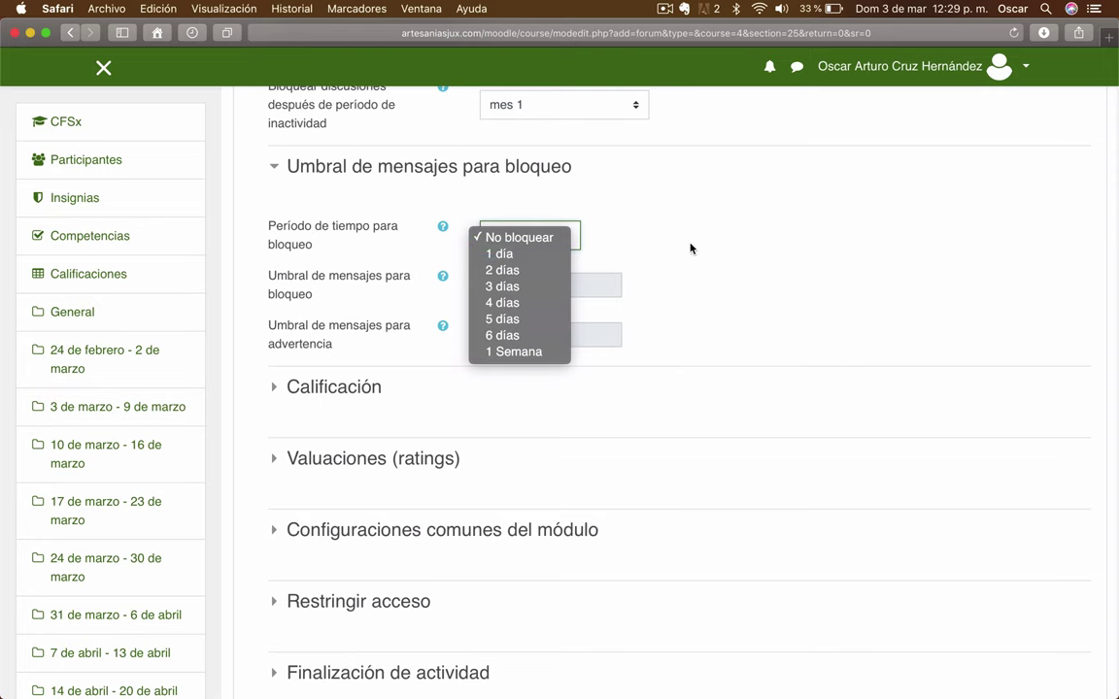
left_click(506, 254)
scroll(748, 220, "down", 1)
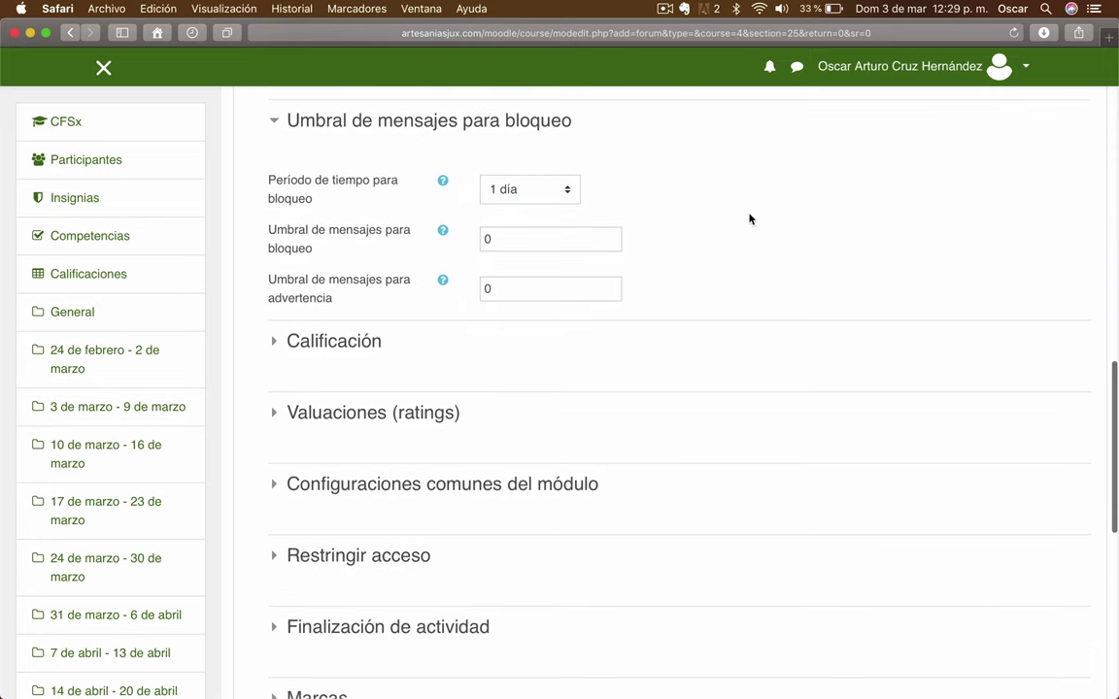
Step: Set the message threshold for blocking to 10 and the message threshold for warning to 8
double_click(493, 242)
type("10")
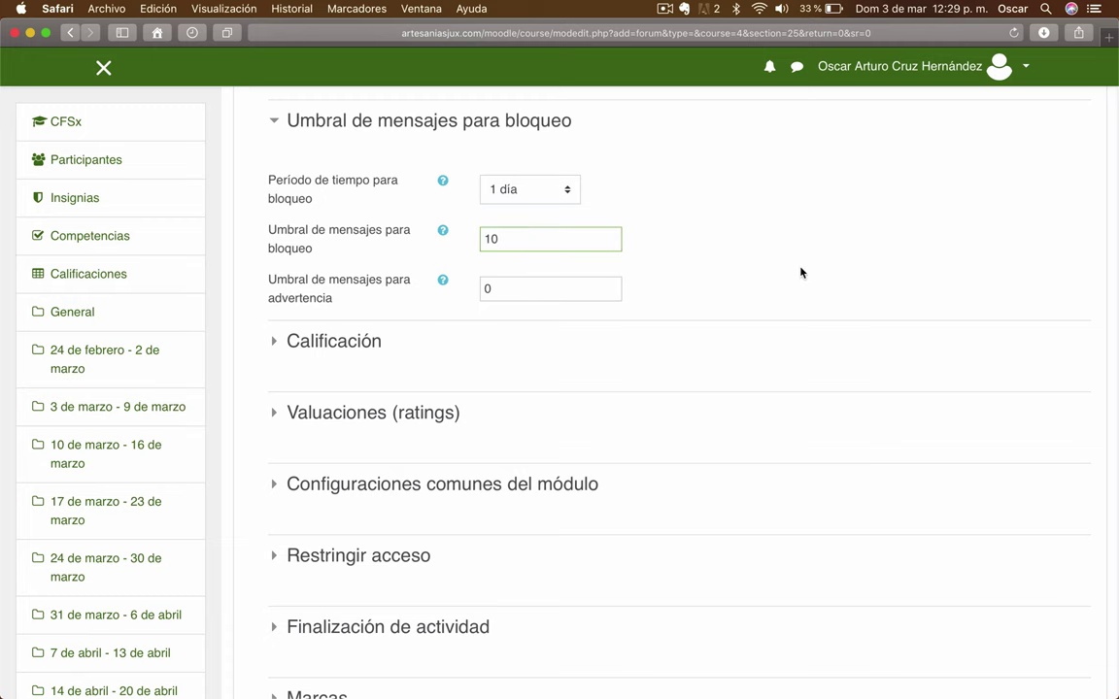
scroll(801, 272, "down", 1)
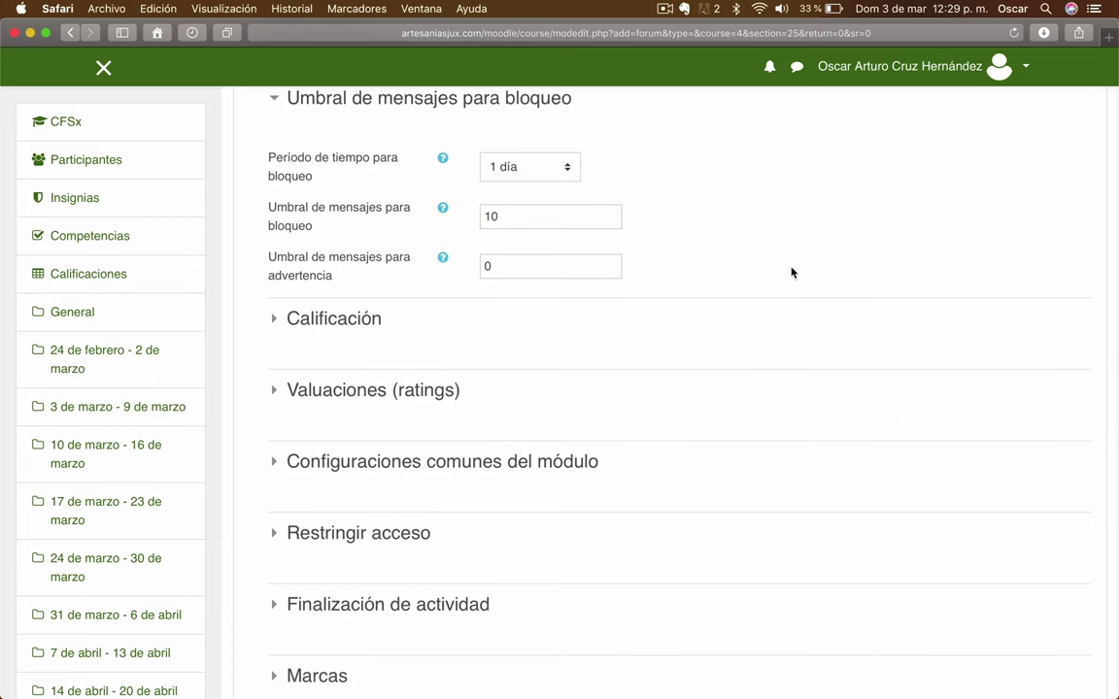
double_click(484, 265)
type("8")
left_click(689, 319)
Step: Collapse the Calificación section, keep the remaining sections at their defaults, and save the forum, returning to the course
scroll(530, 401, "down", 3)
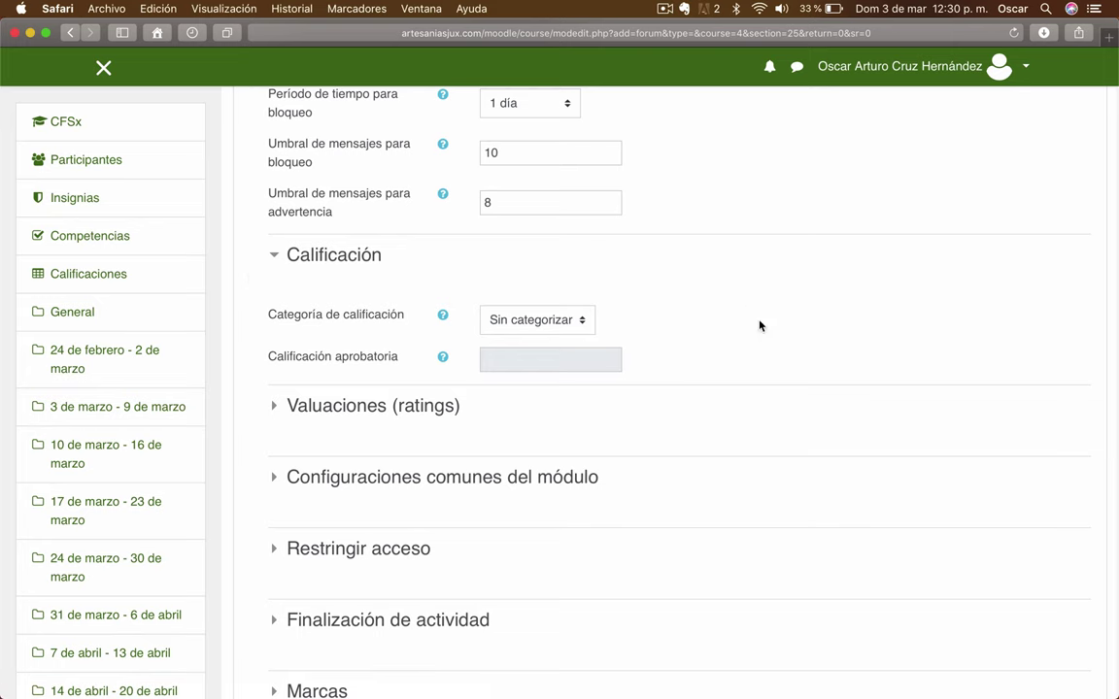
left_click(276, 256)
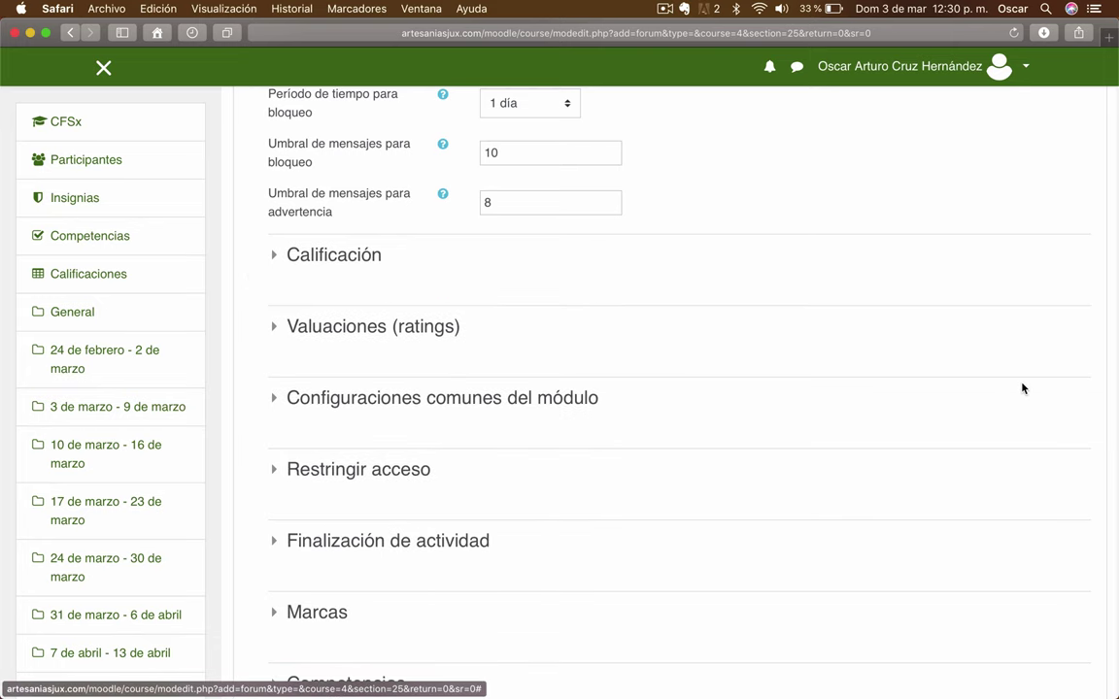
scroll(1021, 388, "down", 3)
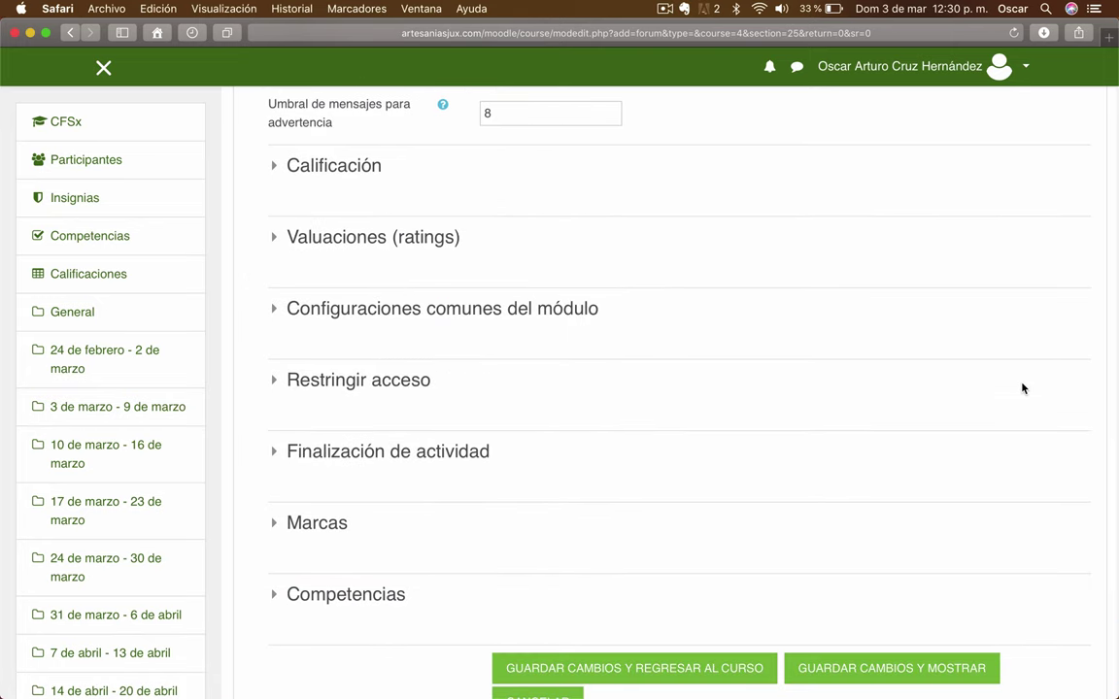
scroll(736, 448, "down", 2)
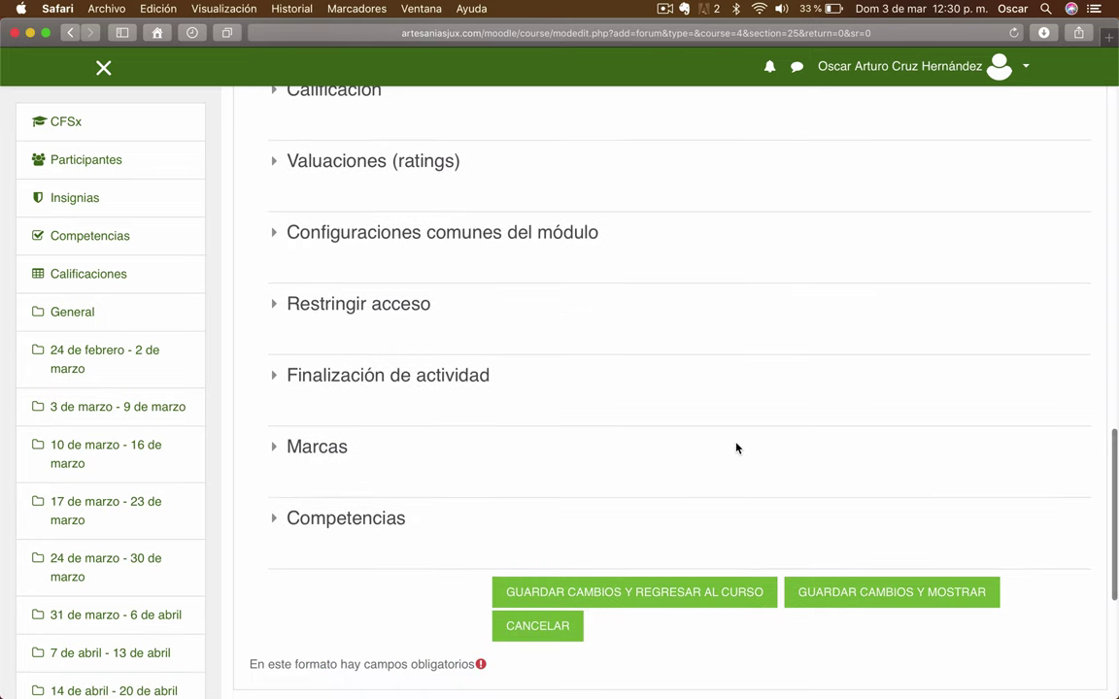
scroll(736, 448, "down", 2)
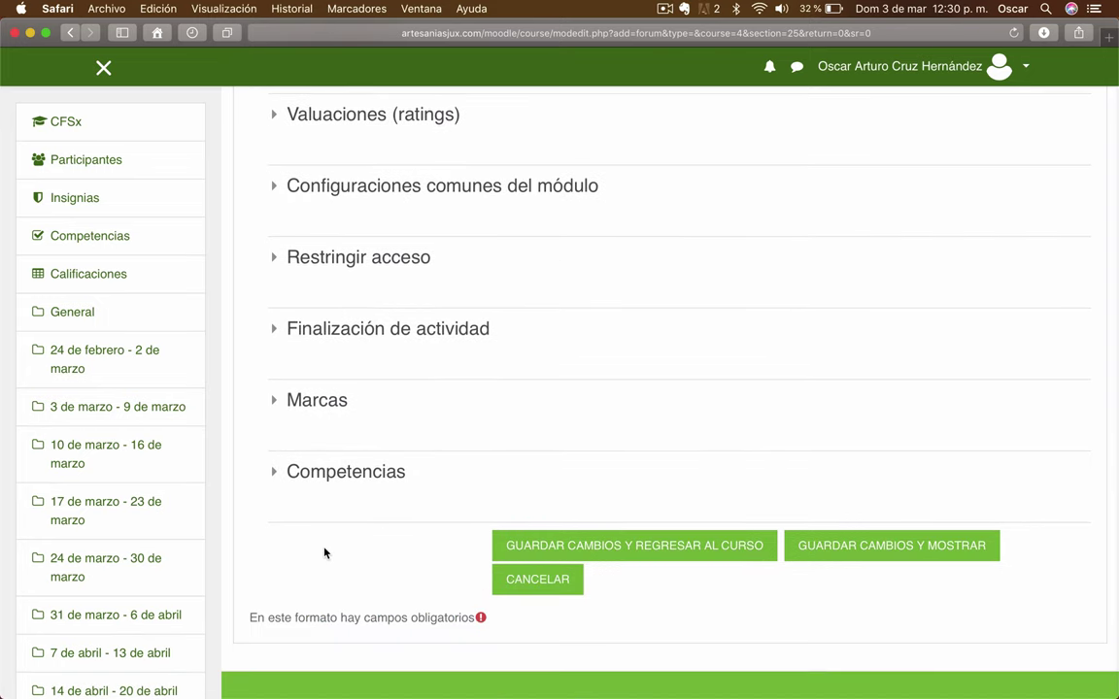
left_click(650, 550)
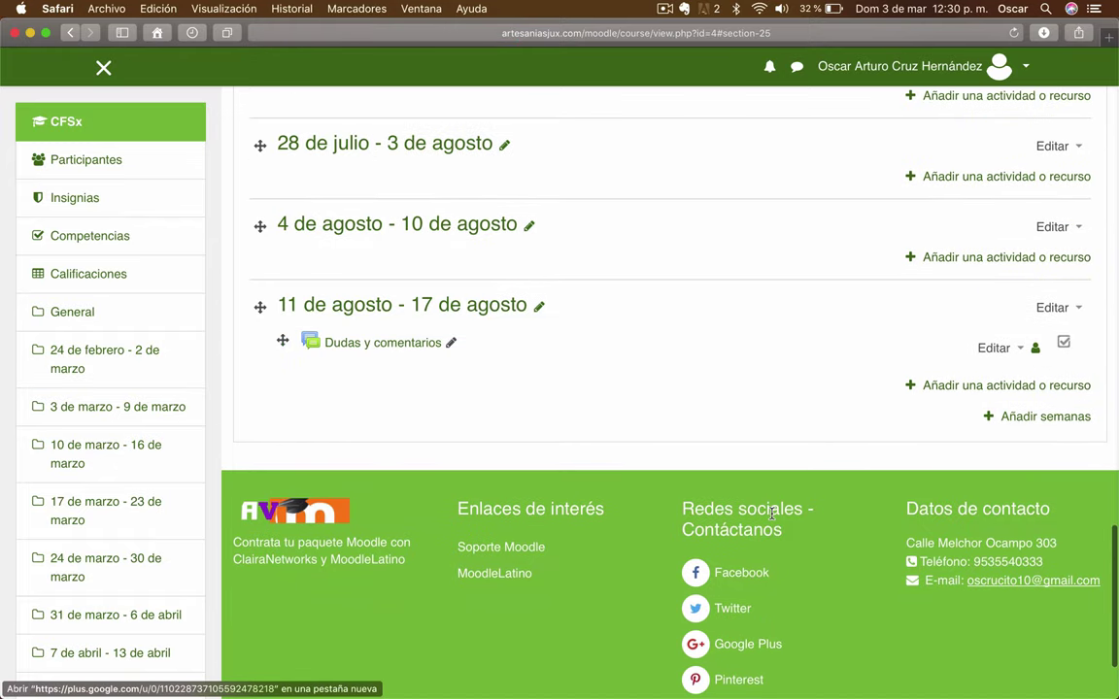
Step: Open the Dudas y comentarios forum in the 11 de agosto - 17 de agosto week and examine its message-limit notice
scroll(296, 365, "up", 3)
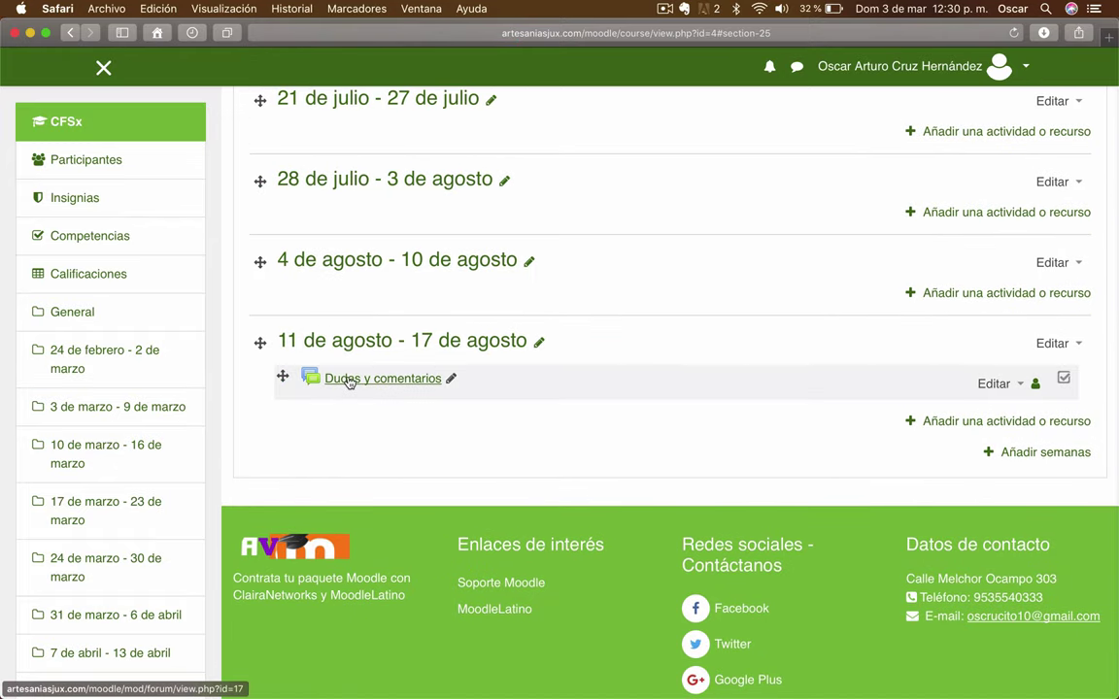
left_click(391, 381)
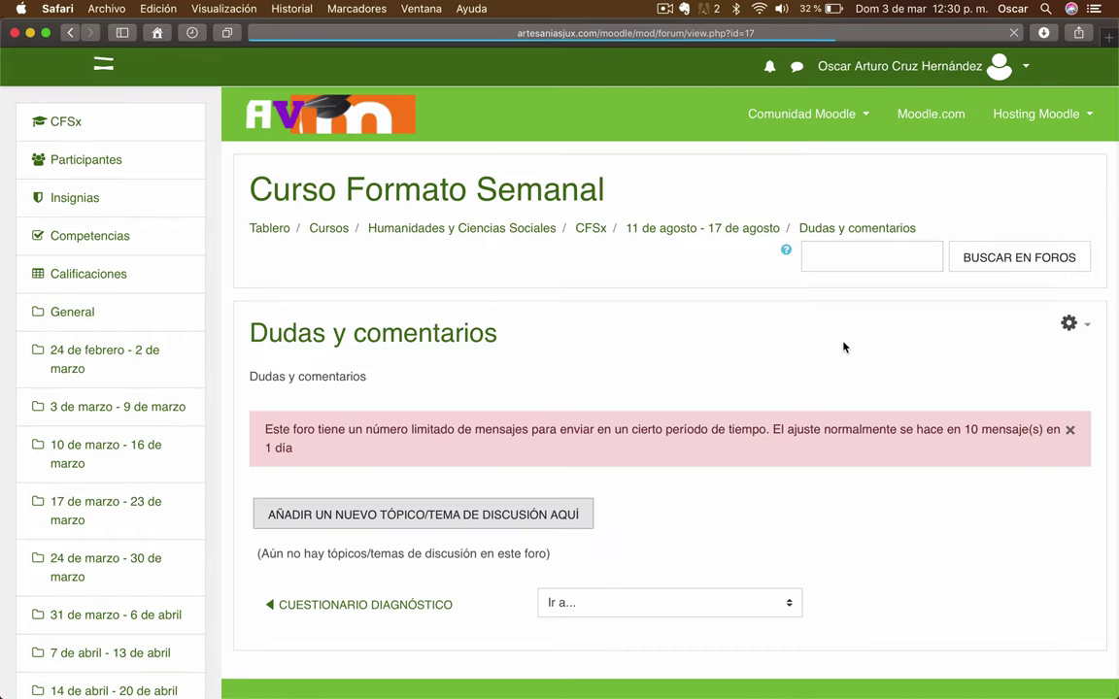
scroll(681, 412, "down", 2)
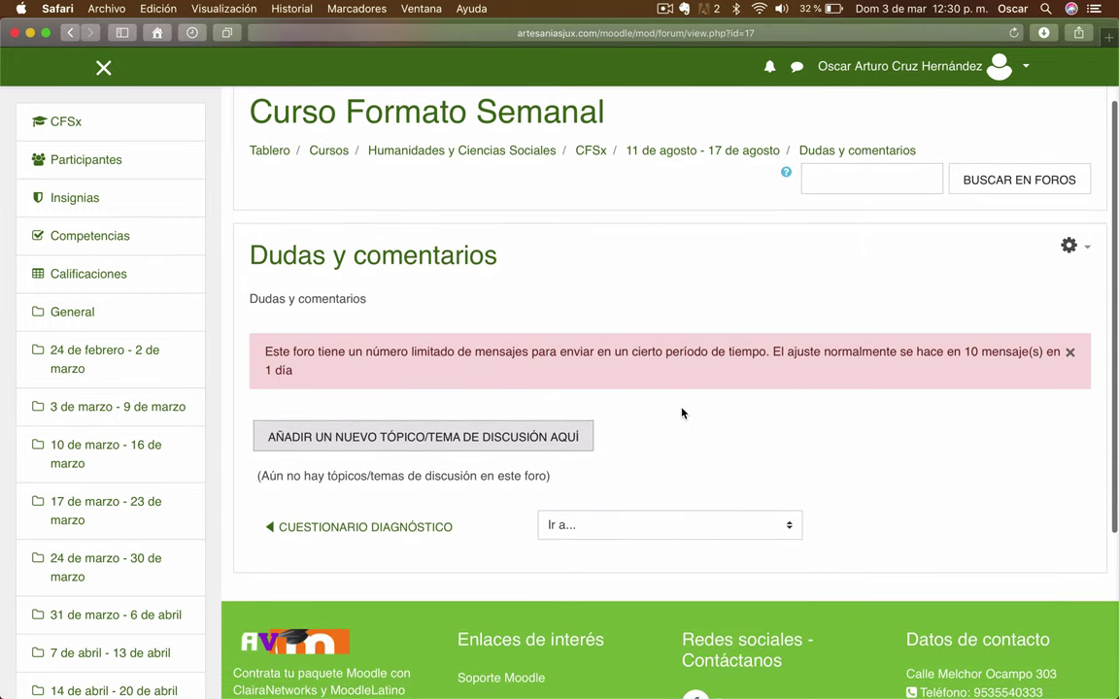
scroll(681, 413, "down", 1)
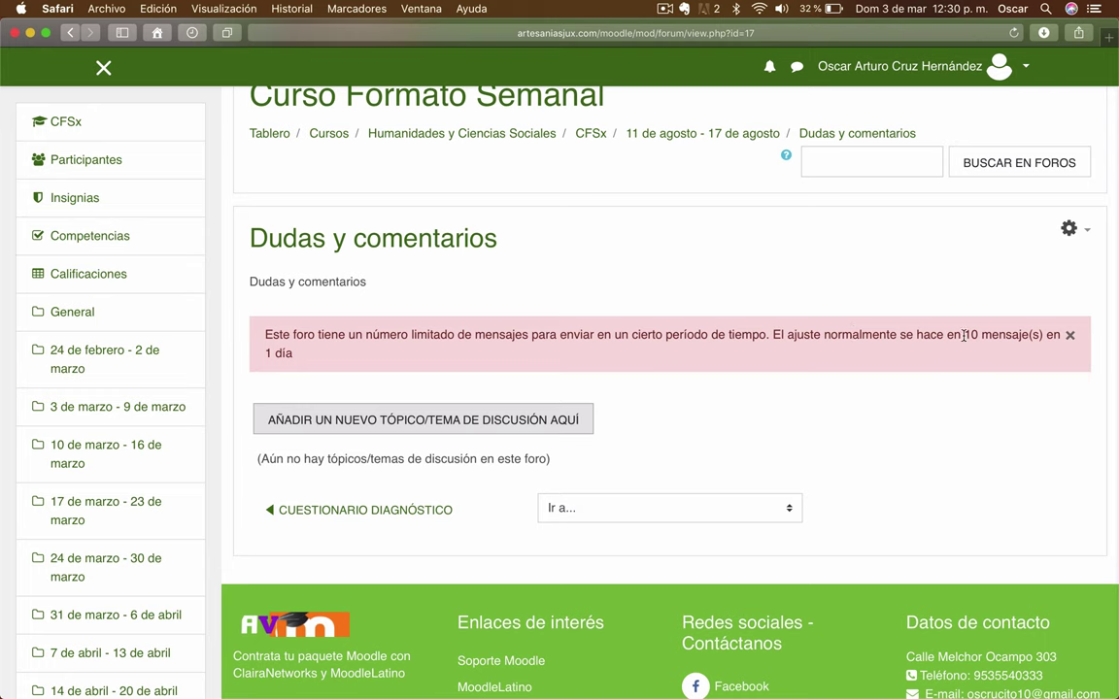
double_click(288, 355)
left_click(435, 320)
scroll(398, 345, "down", 1)
Step: Post a new discussion topic with the subject "Dudas" and the message "Anoten aquí sus dudas."
left_click(362, 367)
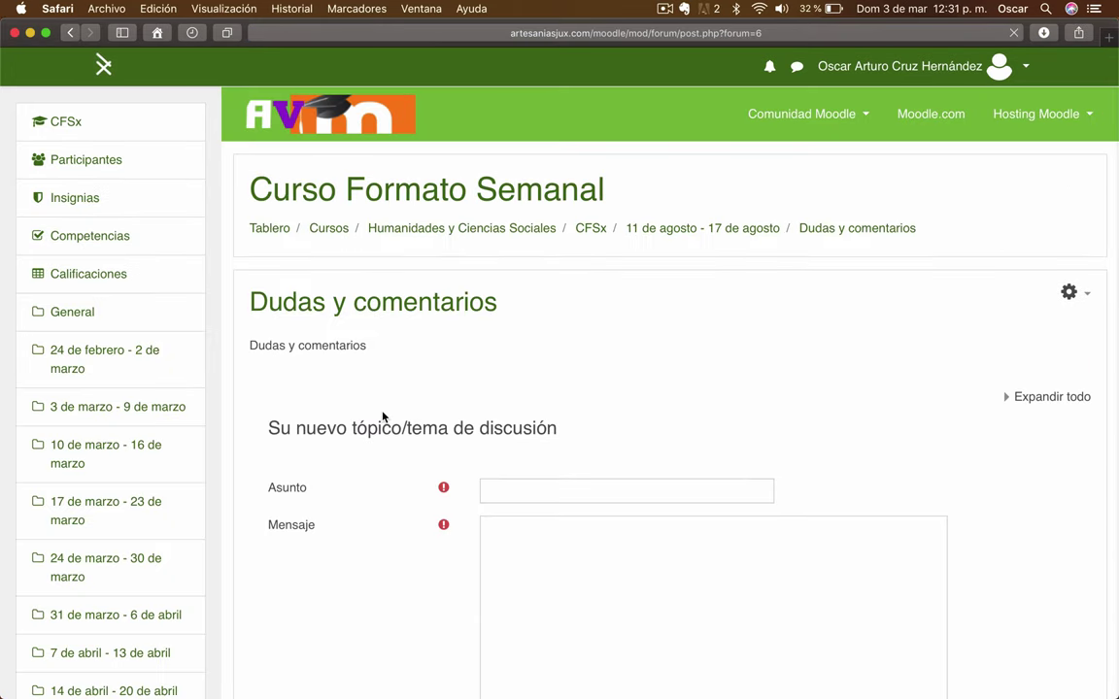
scroll(382, 417, "down", 3)
left_click(554, 309)
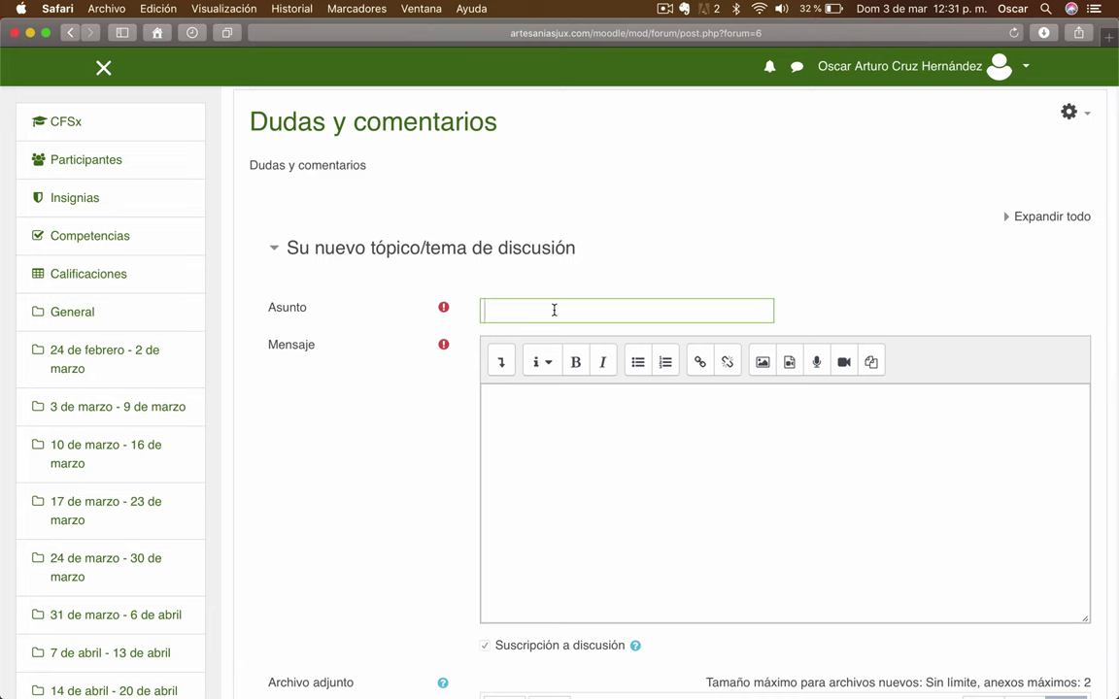
type("Dudas")
key("Tab")
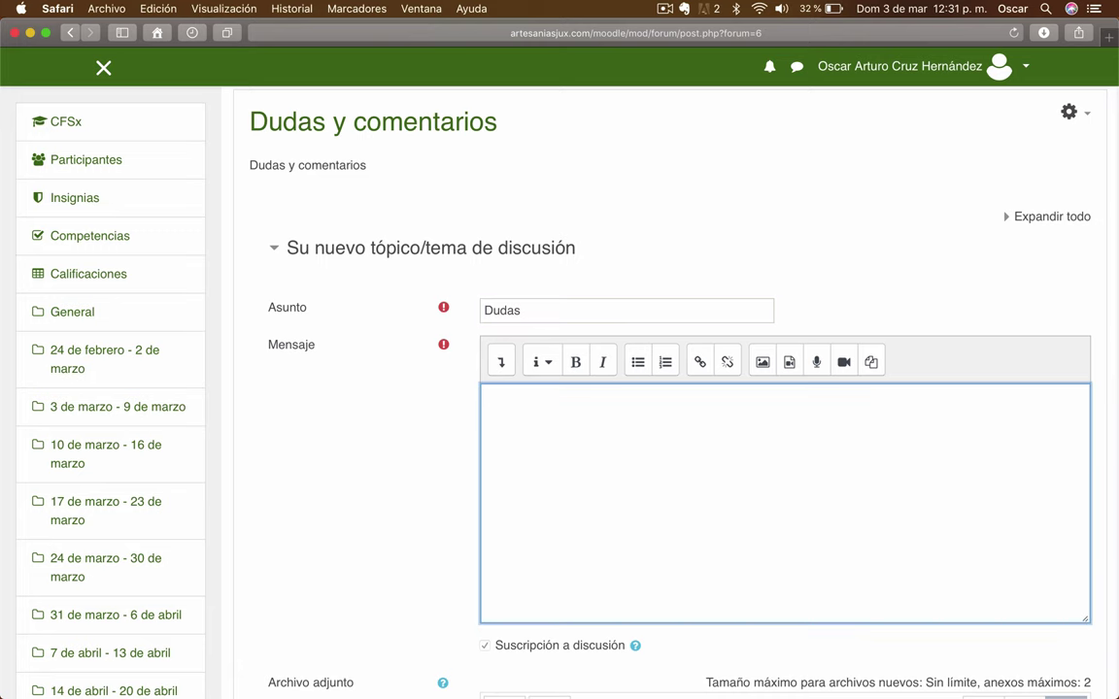
type("Anoten aquí sus dudas.")
scroll(372, 382, "down", 10)
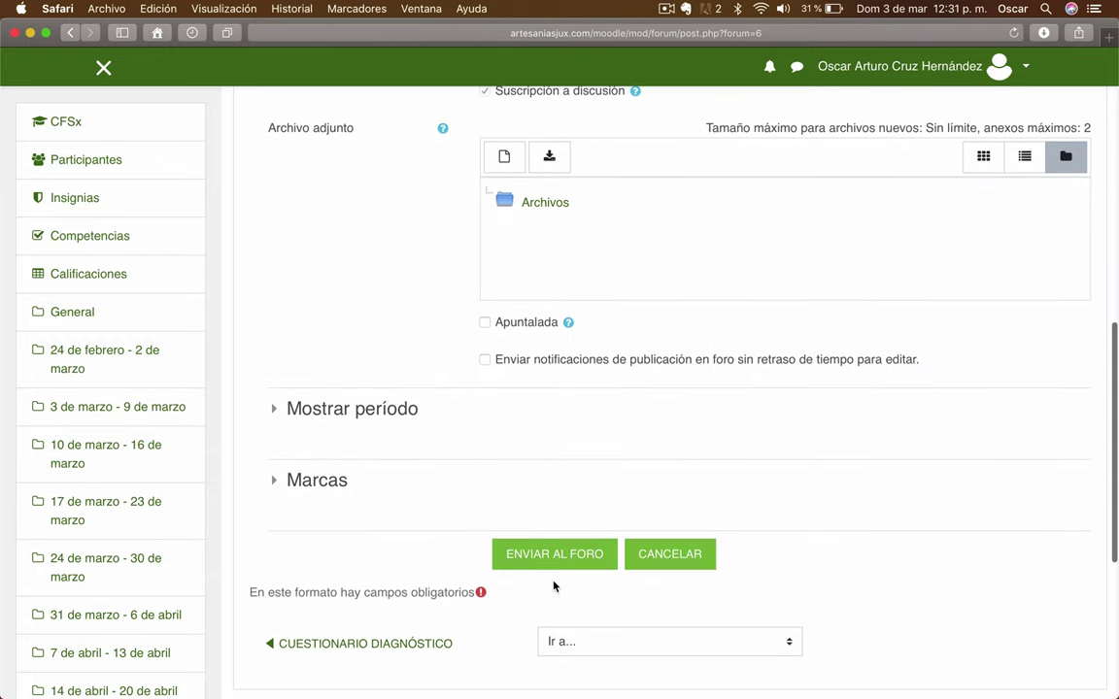
left_click(578, 561)
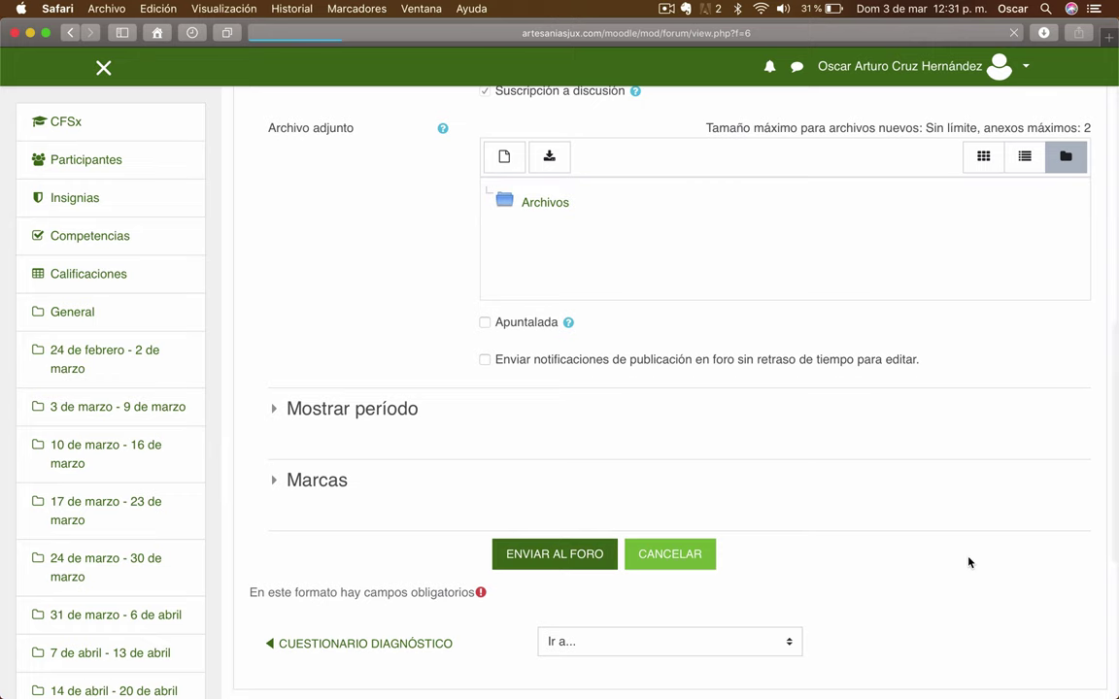
Step: Open the Dudas discussion and review its messages and reply options
scroll(327, 332, "down", 5)
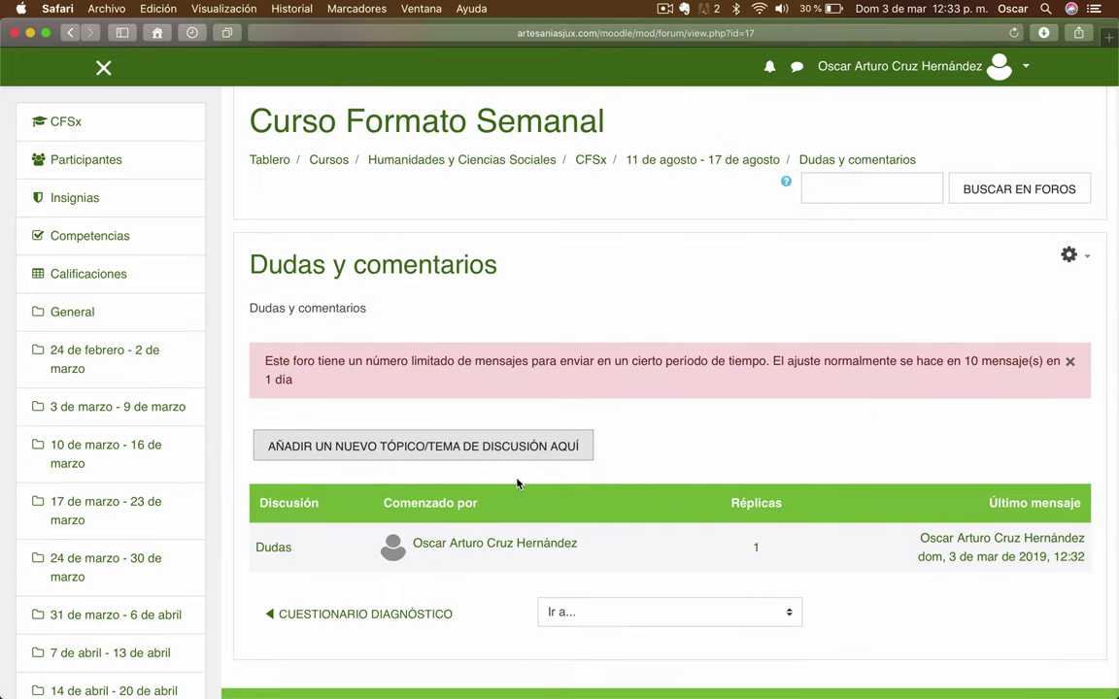
left_click(273, 546)
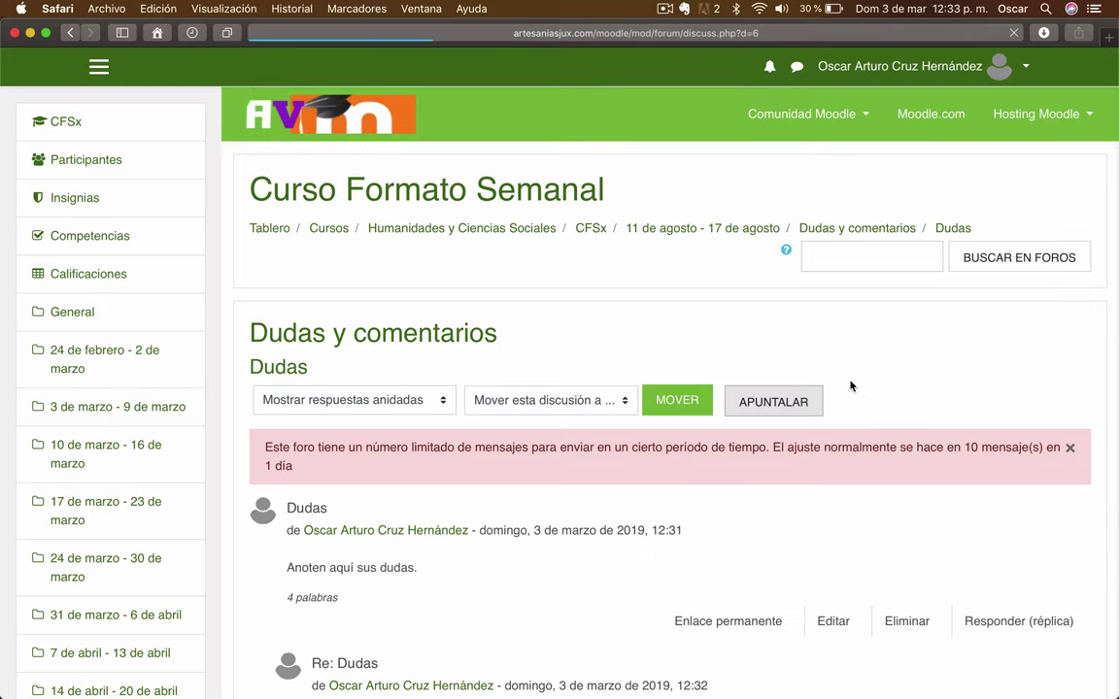
scroll(851, 385, "down", 5)
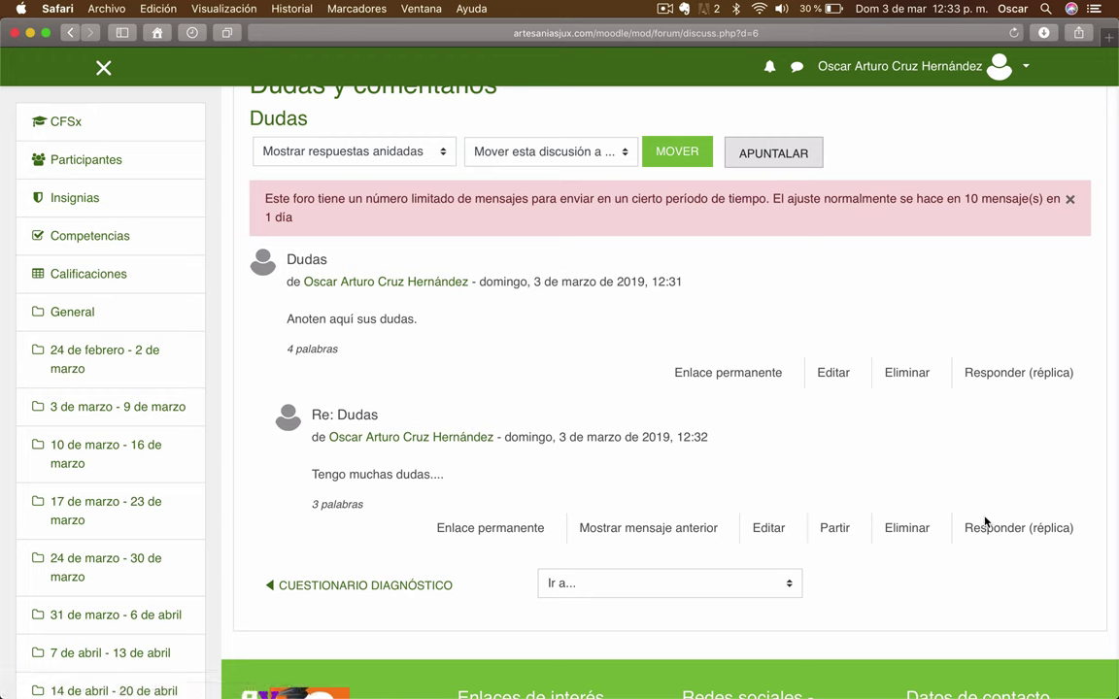
Step: Reply to the "Re: Dudas" message with the text "asdfasfasfdsadf" and send it to the forum
left_click(1031, 531)
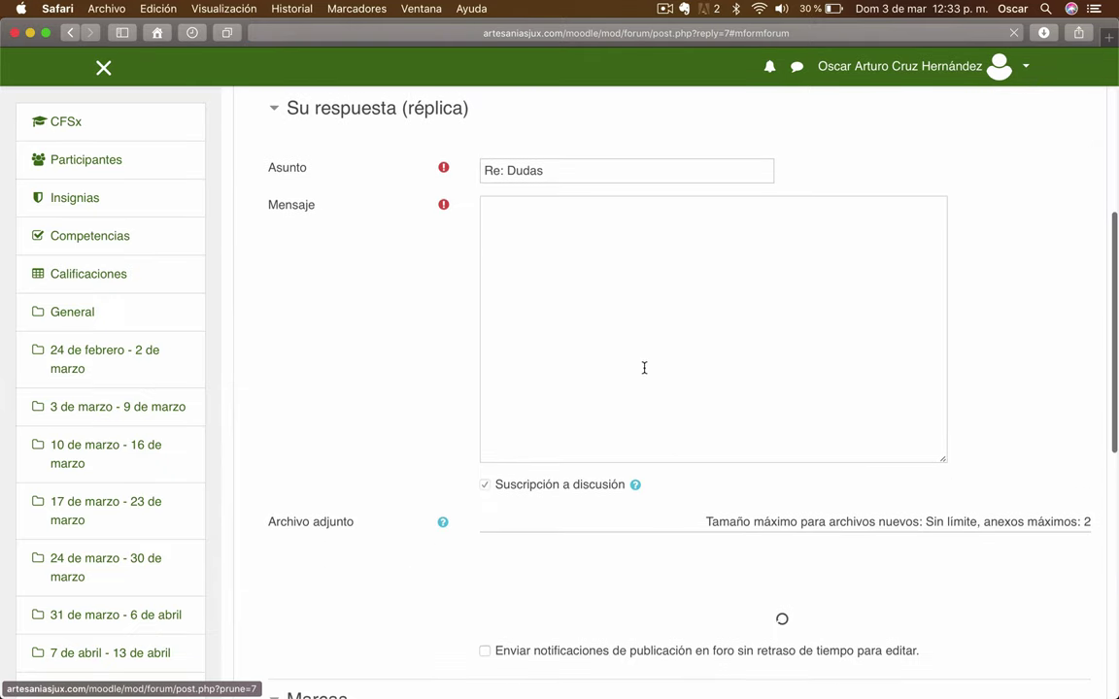
type("asdfasfasfdsadf")
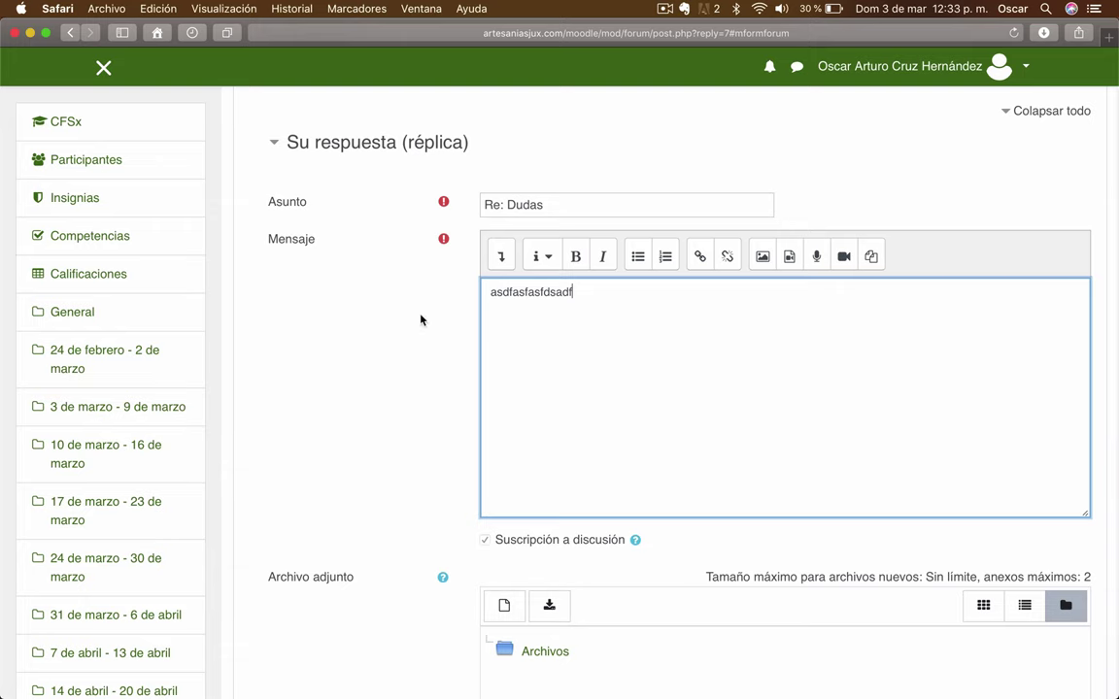
scroll(421, 319, "down", 5)
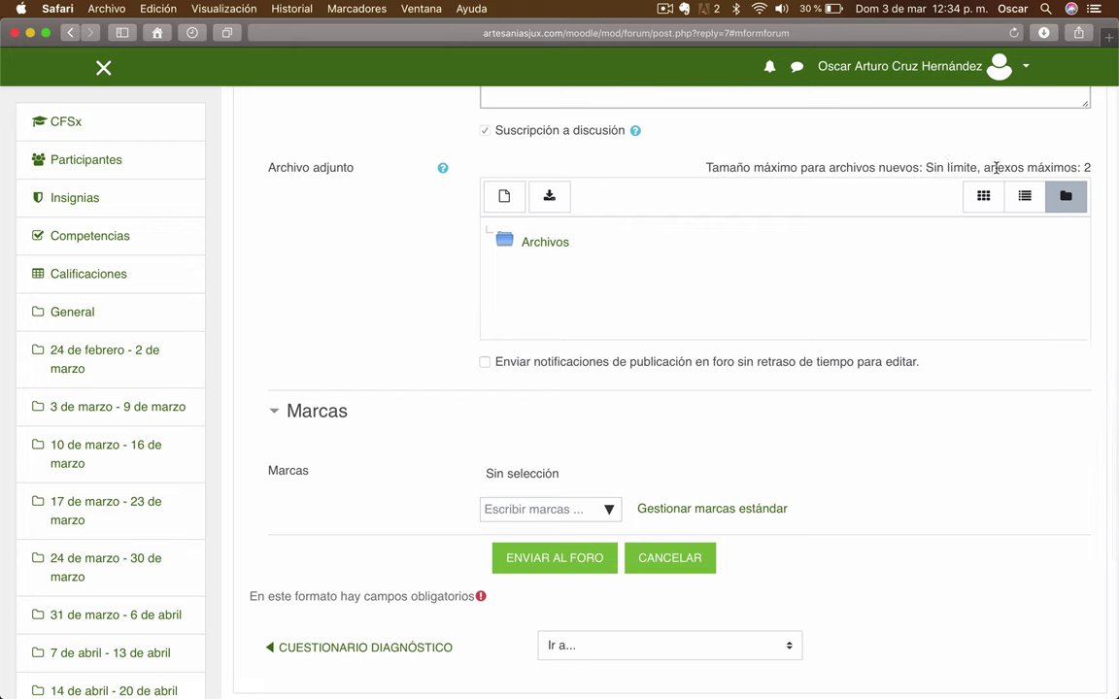
scroll(294, 317, "down", 5)
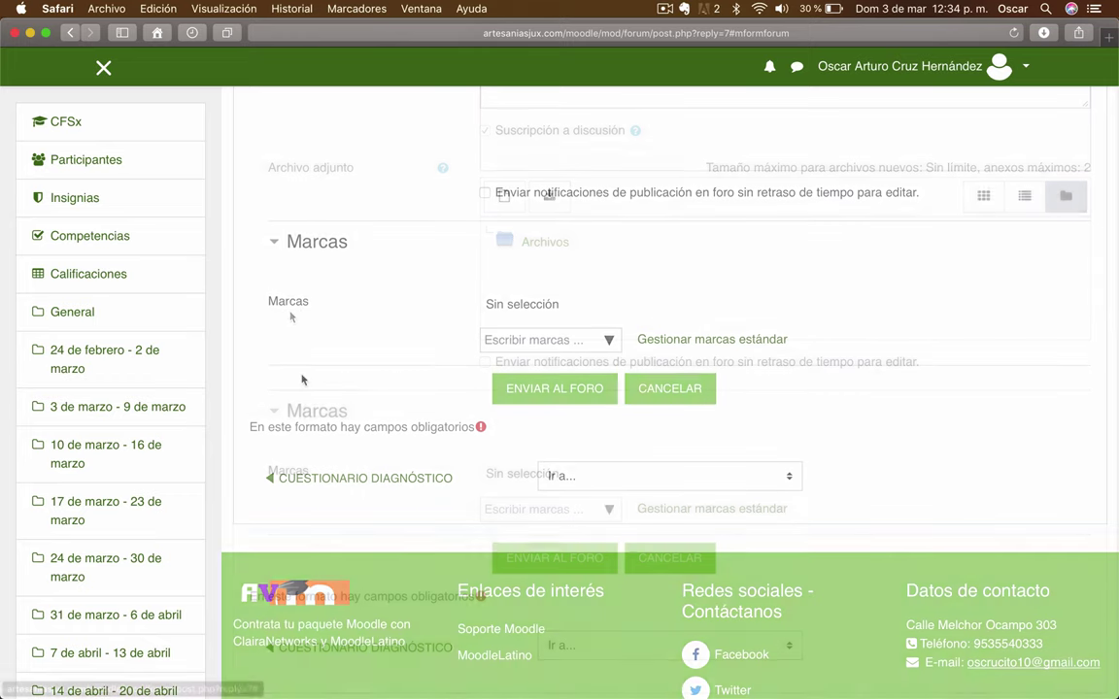
left_click(541, 391)
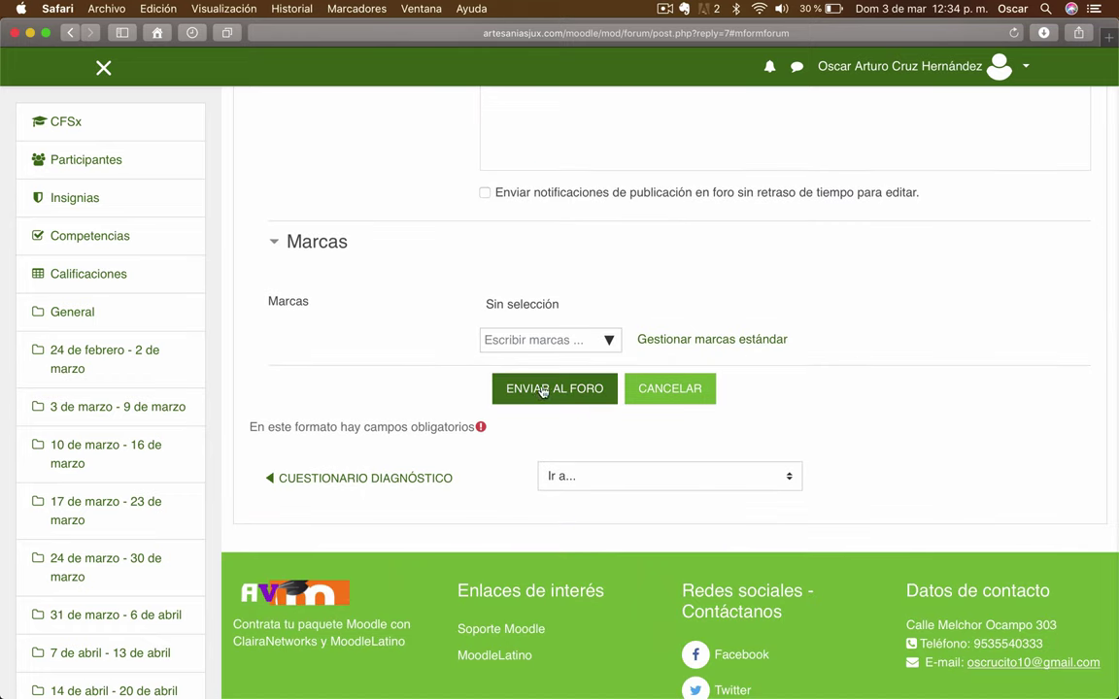
scroll(718, 476, "down", 2)
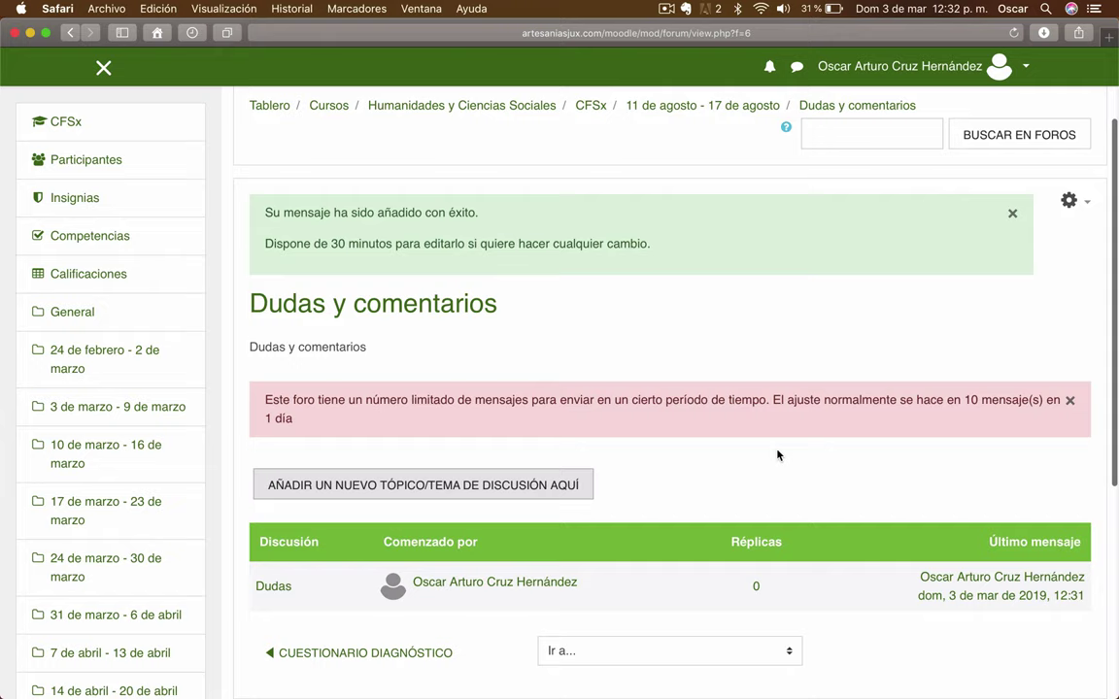
scroll(777, 455, "up", 3)
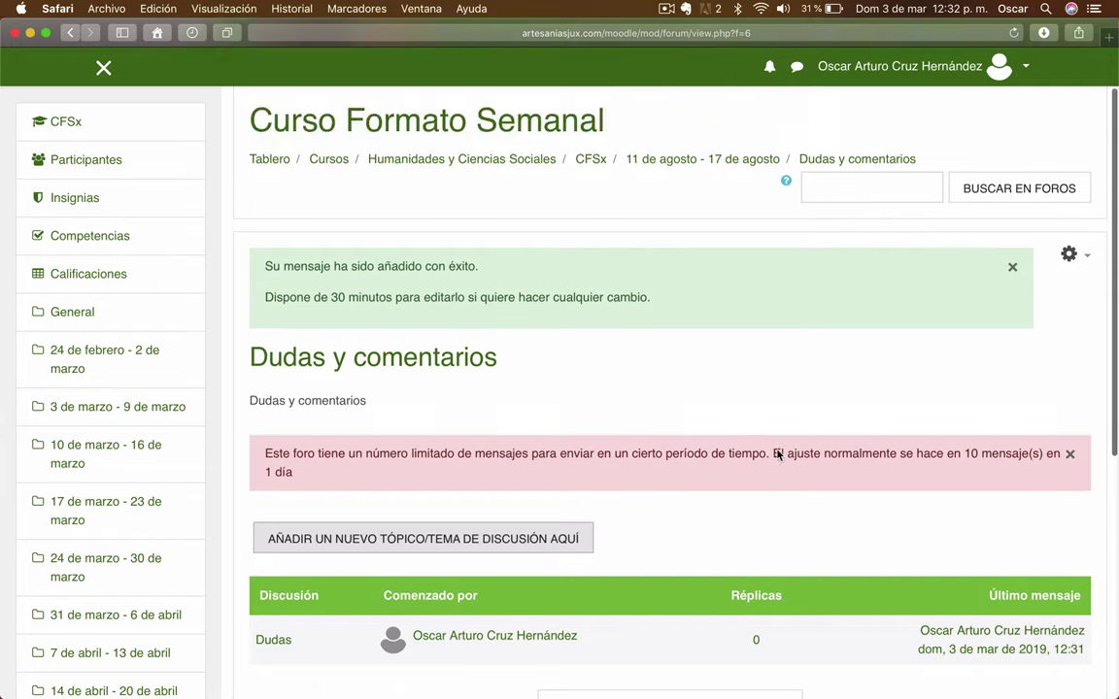